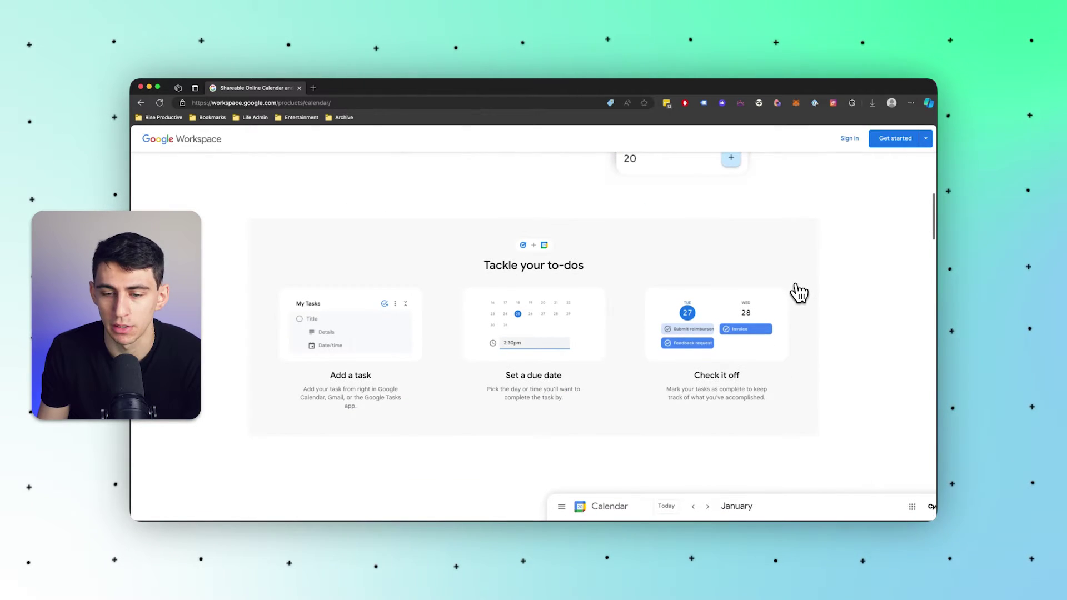
Scroll through the feature sections of the Google Workspace Calendar page
scroll(799, 293, "down", 3)
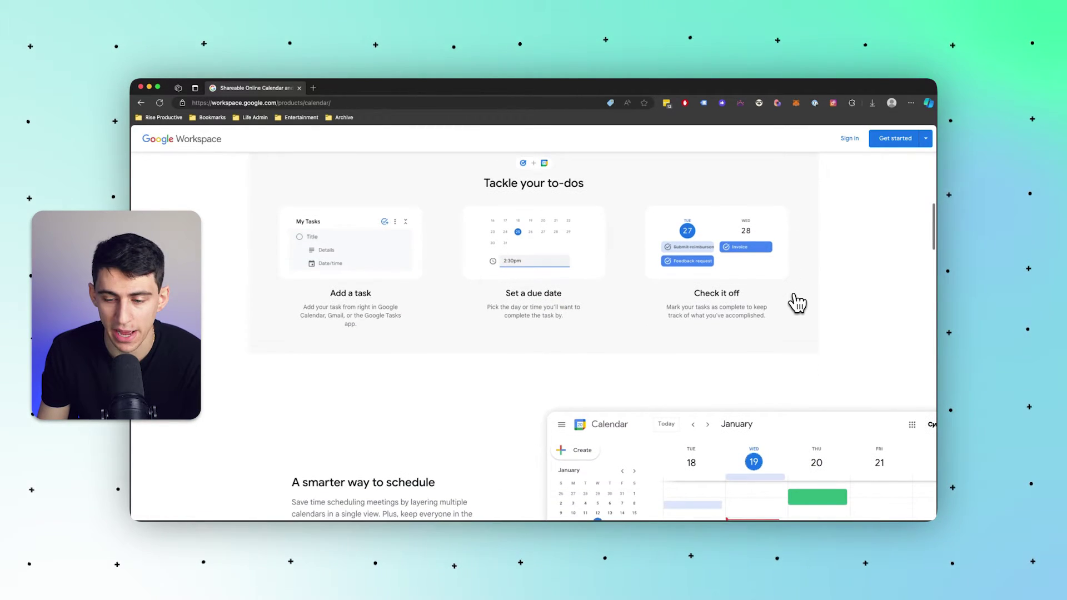
scroll(798, 303, "down", 2)
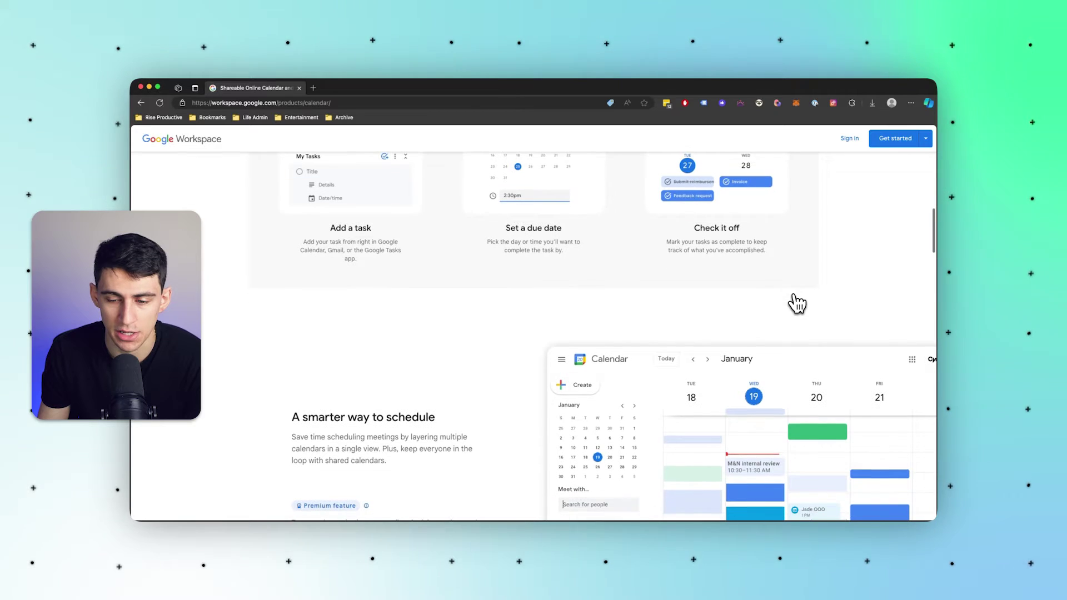
scroll(750, 353, "down", 5)
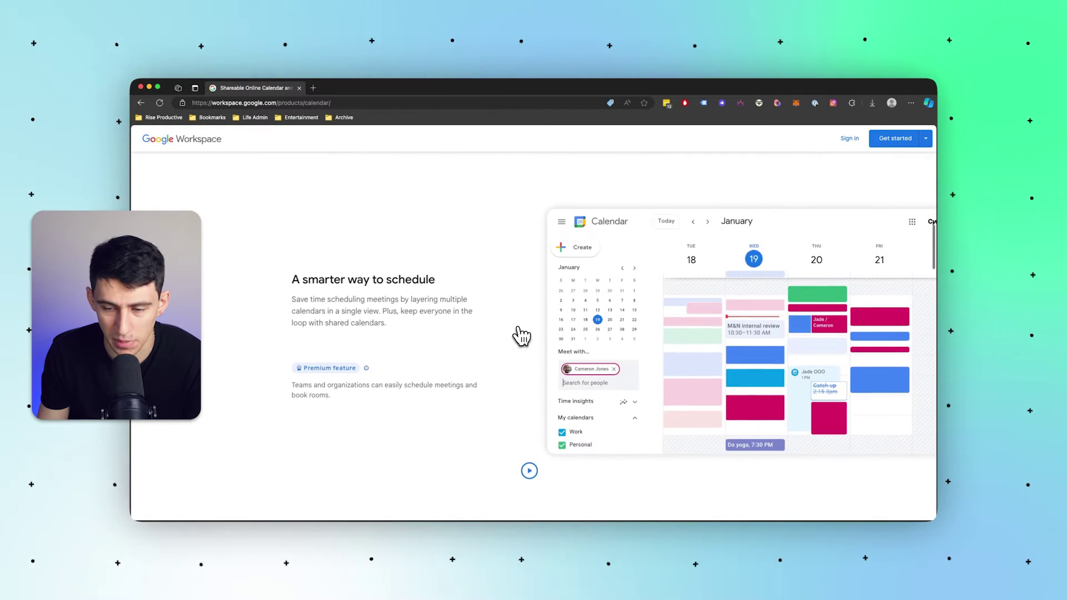
scroll(521, 336, "down", 3)
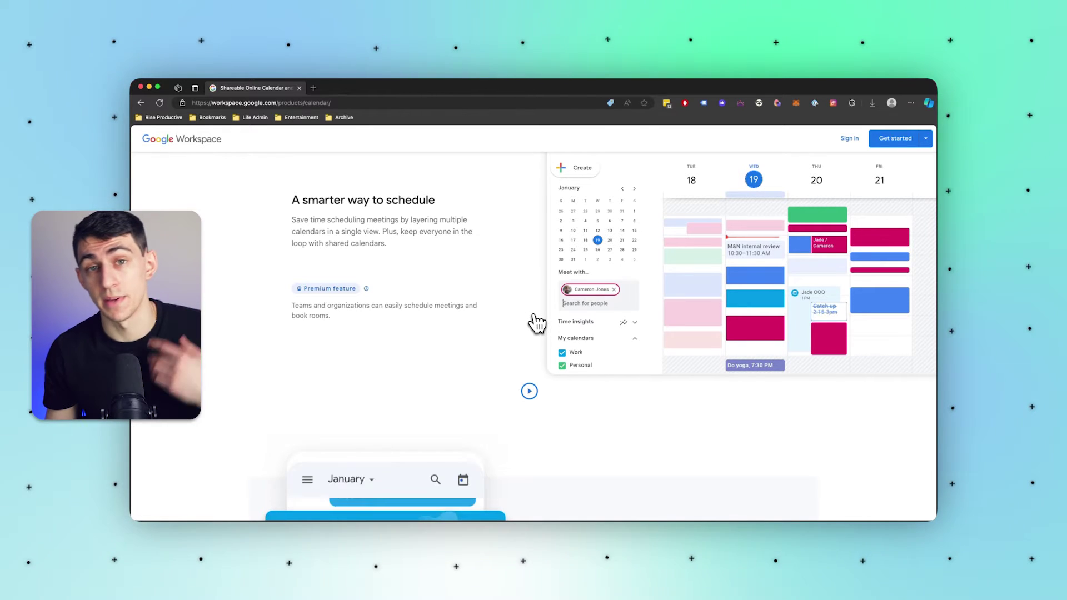
scroll(551, 328, "down", 1)
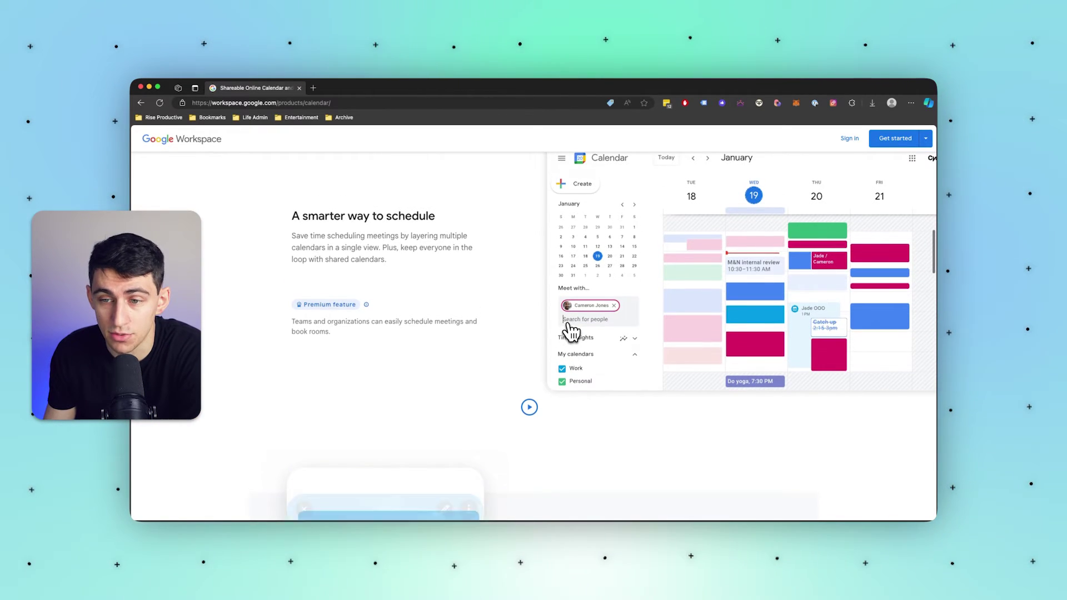
scroll(573, 333, "up", 5)
scroll(578, 331, "down", 10)
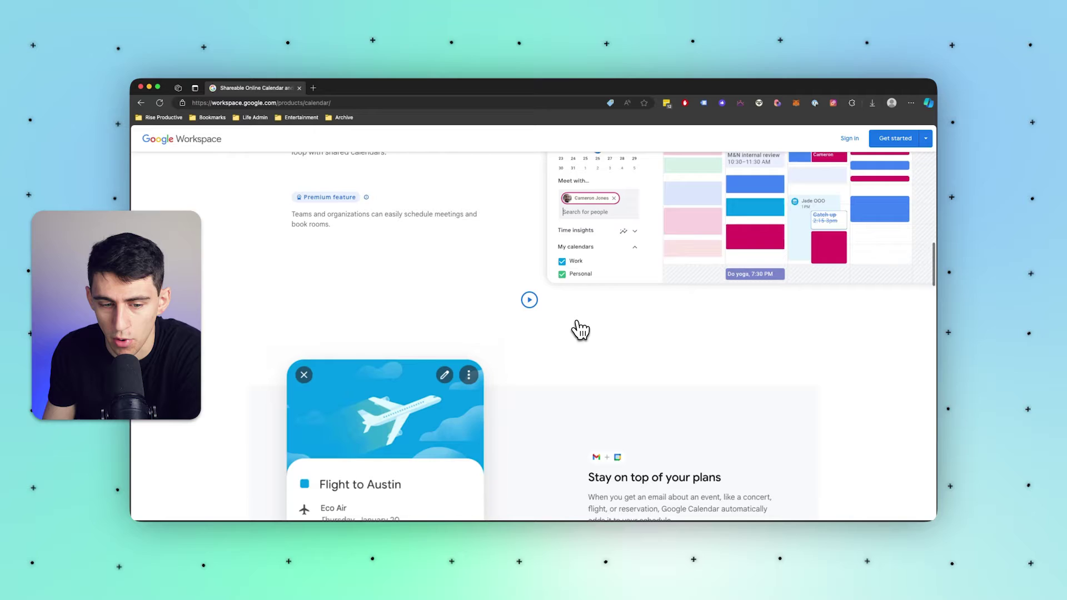
scroll(581, 330, "down", 4)
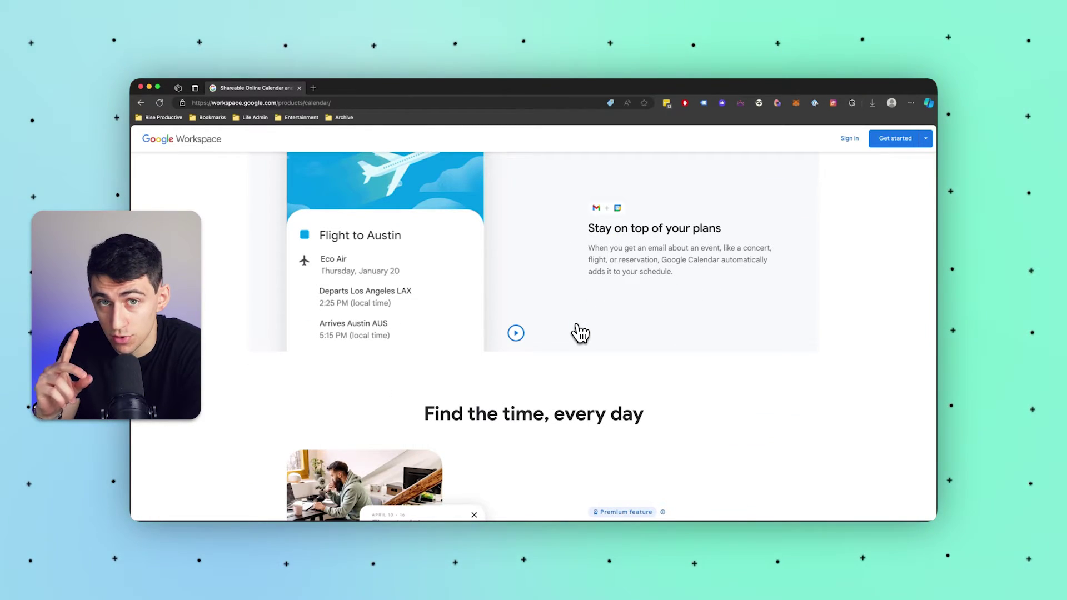
scroll(581, 333, "up", 1)
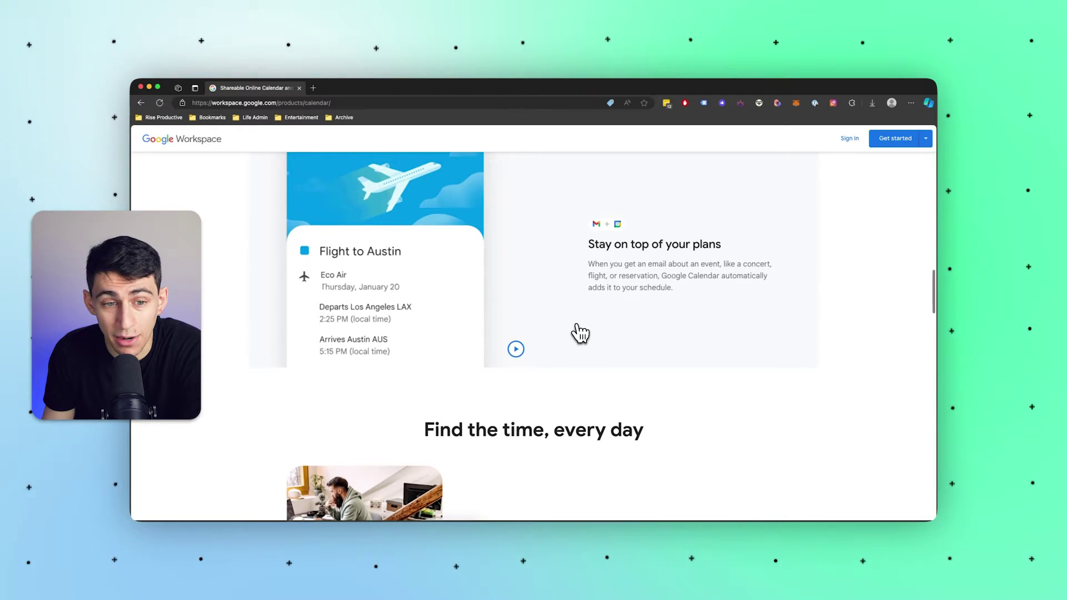
scroll(595, 327, "down", 5)
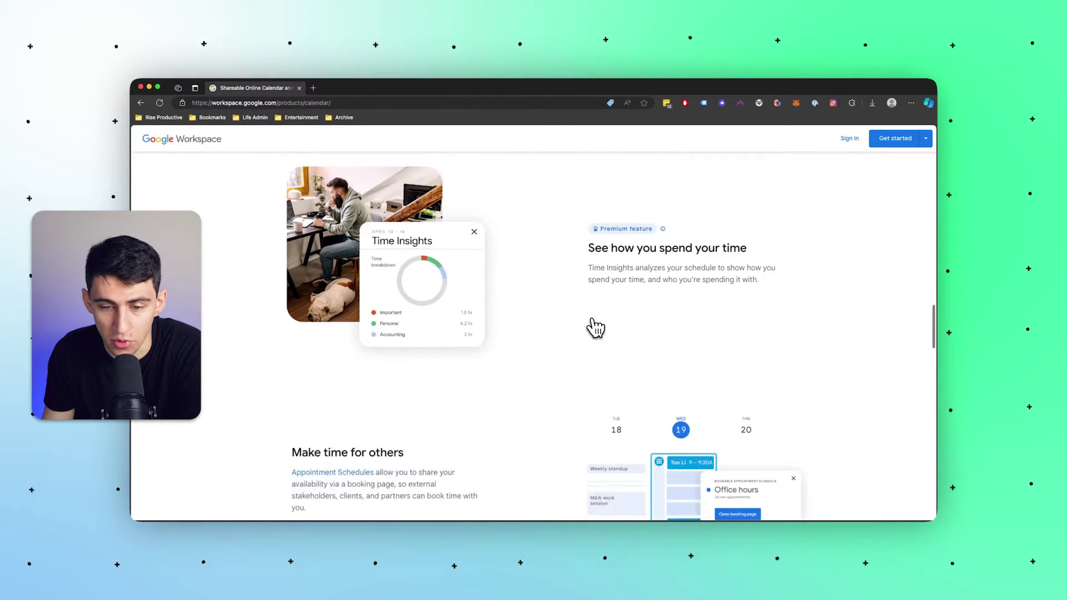
scroll(708, 343, "down", 1)
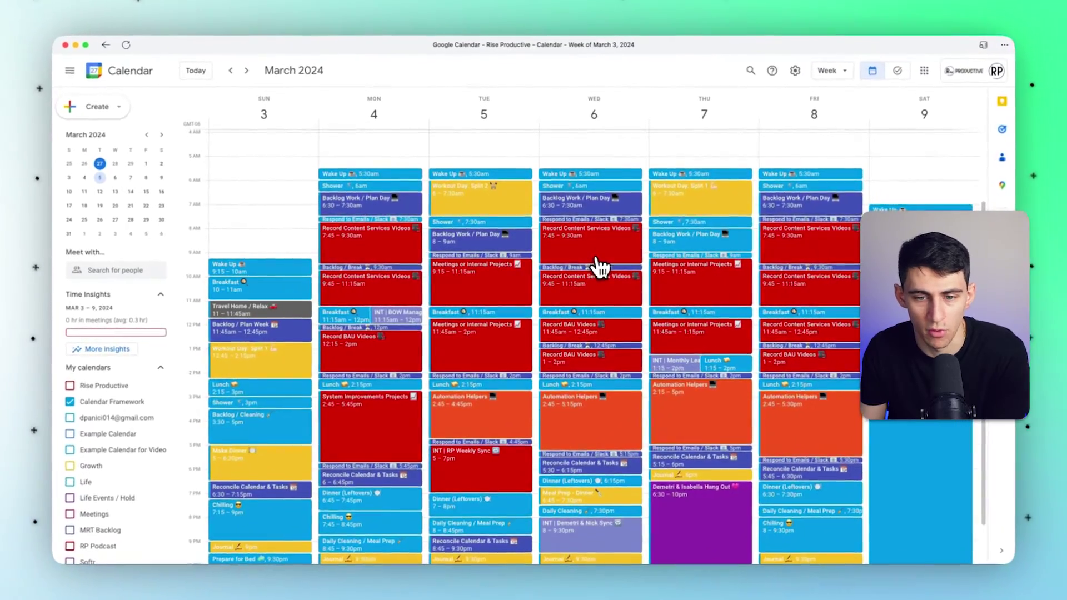
left_click(587, 259)
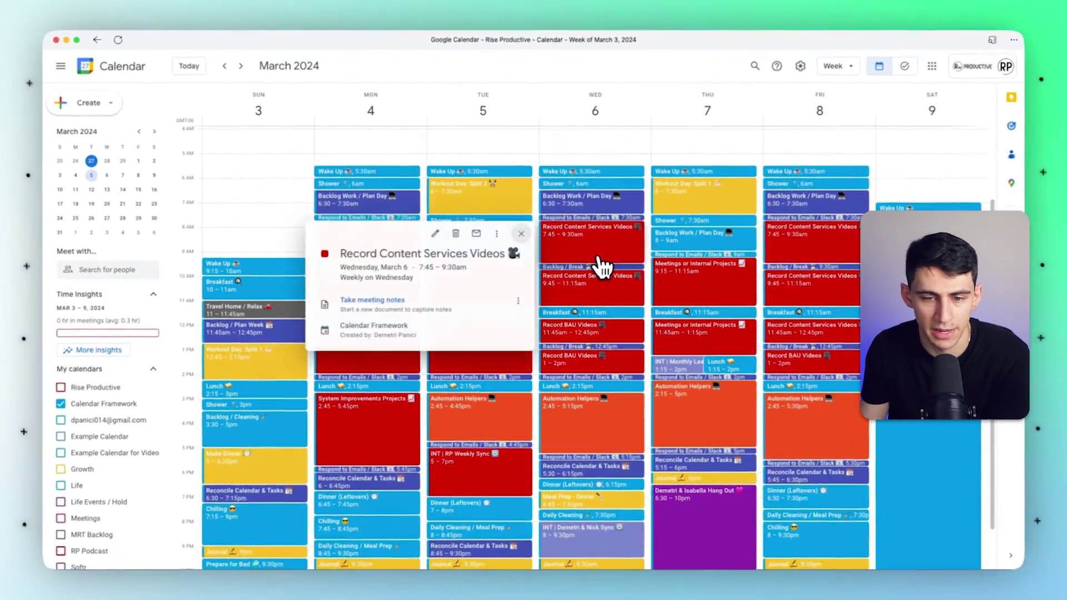
left_click(587, 259)
scroll(97, 433, "down", 1)
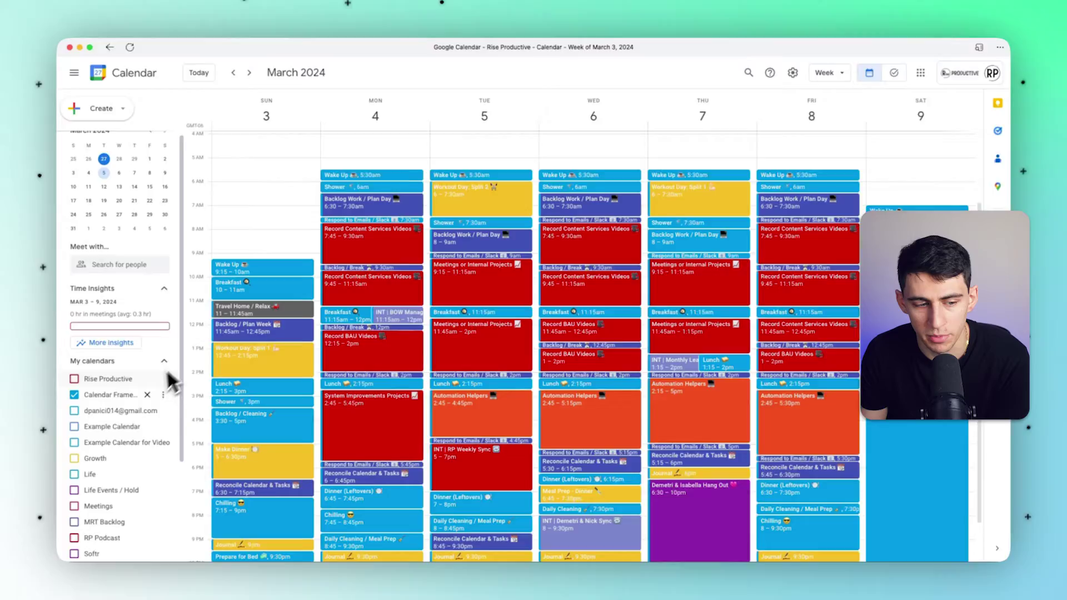
scroll(170, 378, "down", 3)
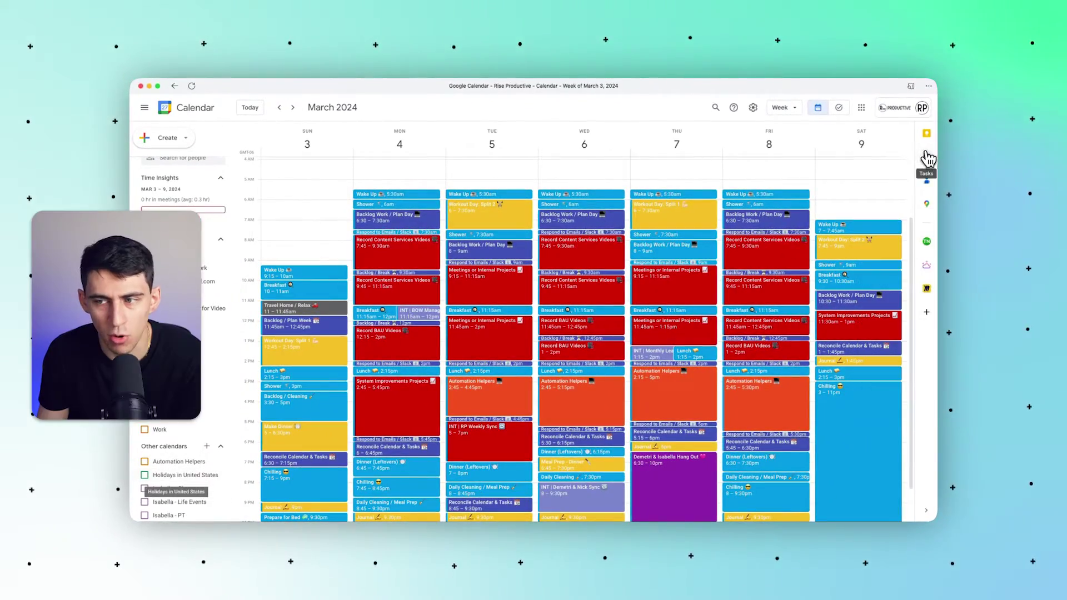
Add a task 'Take Out the Trash' to the Work list in the Tasks panel
left_click(927, 157)
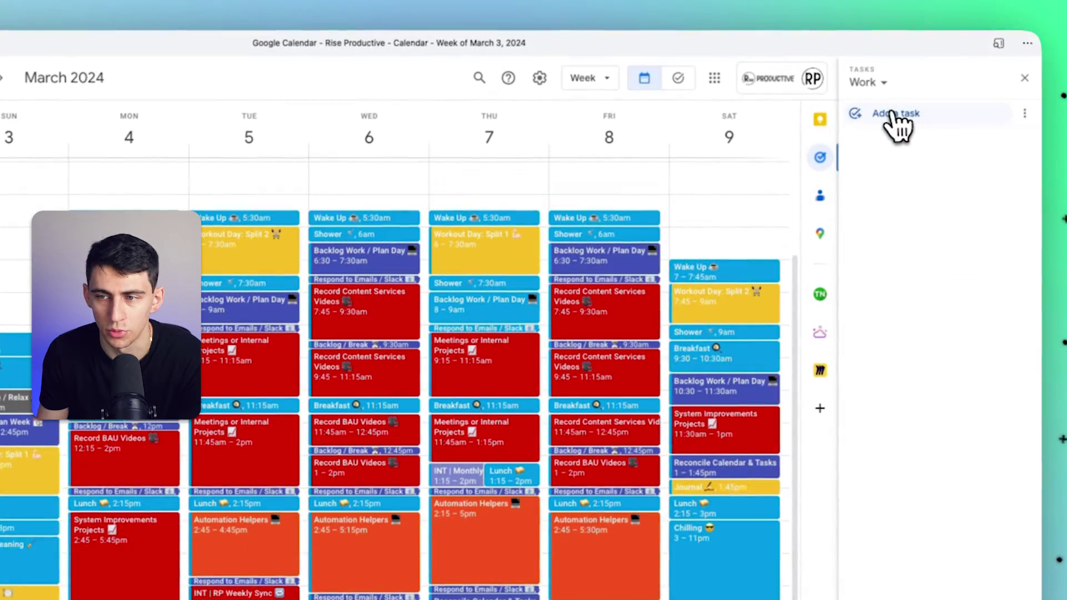
left_click(895, 120)
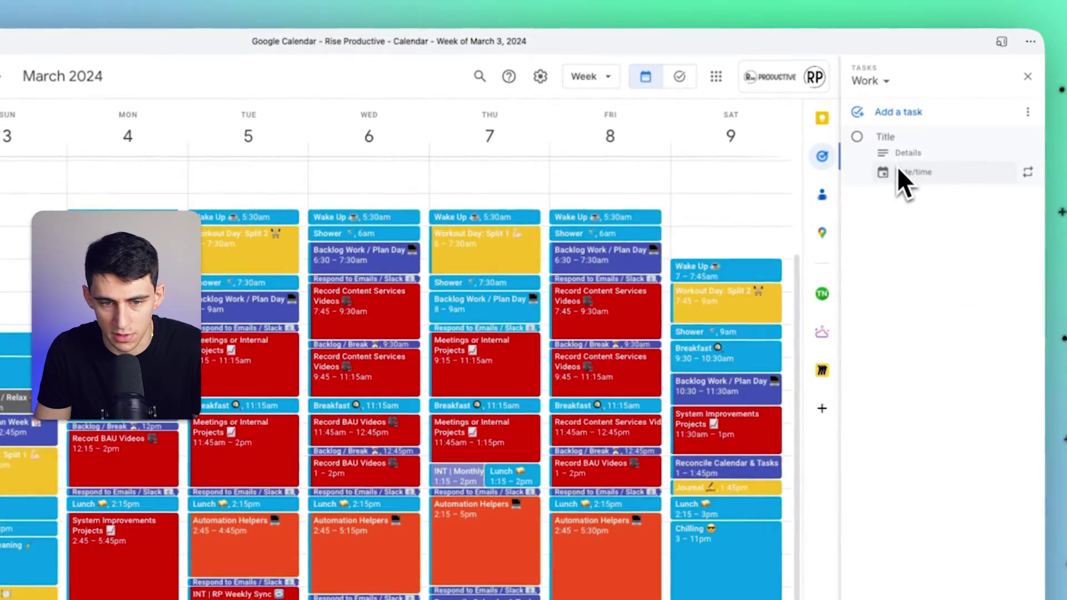
type("Take Out the Trash")
key("Return")
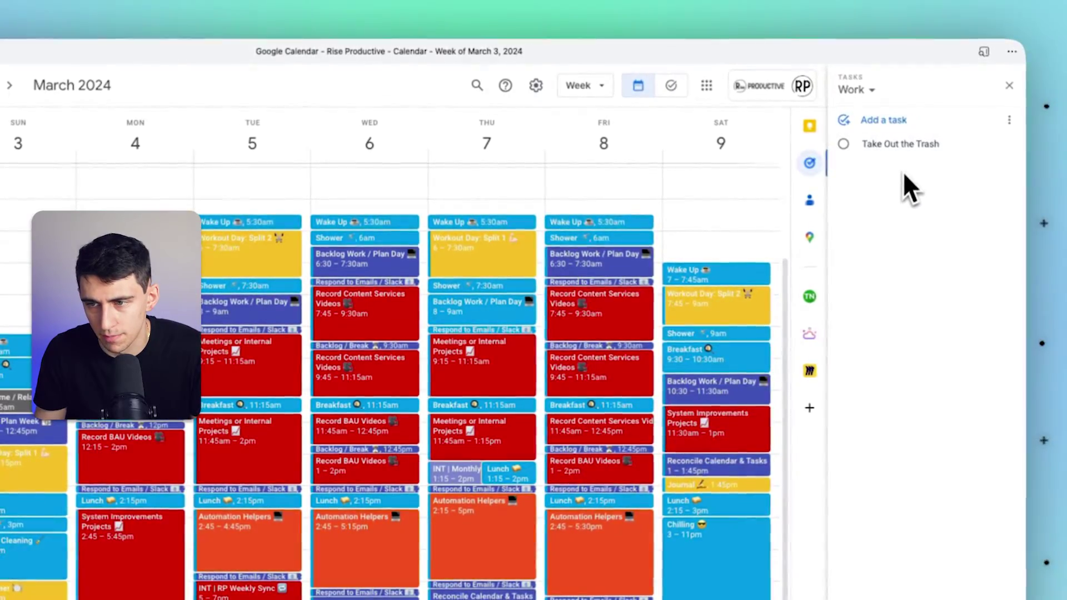
Set the task's due date to February 28 at 2:00 PM
left_click(904, 143)
left_click(904, 177)
left_click(916, 411)
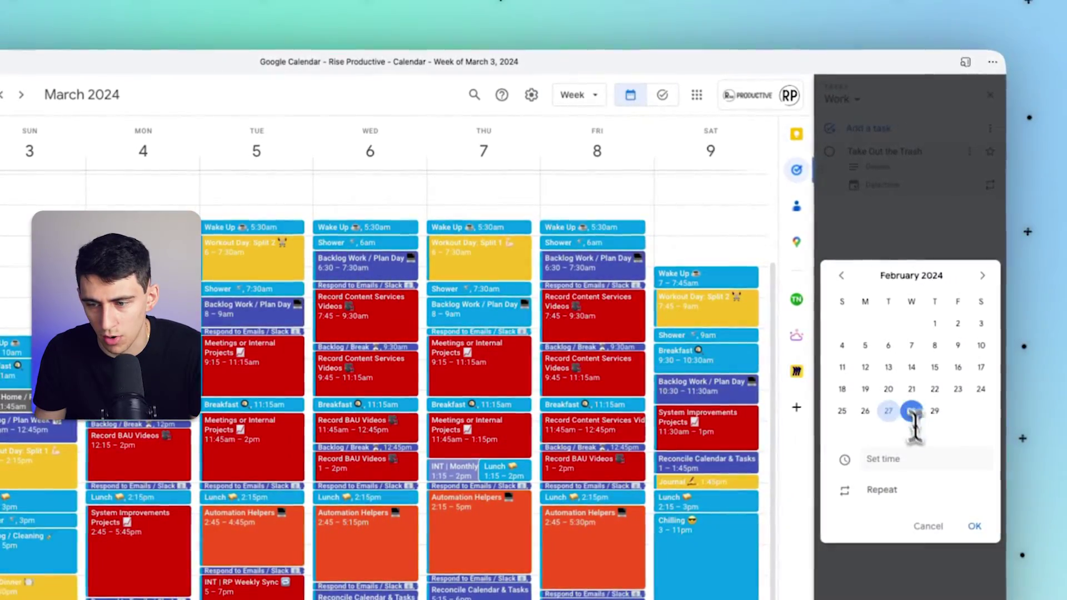
left_click(887, 459)
left_click(871, 398)
left_click(966, 525)
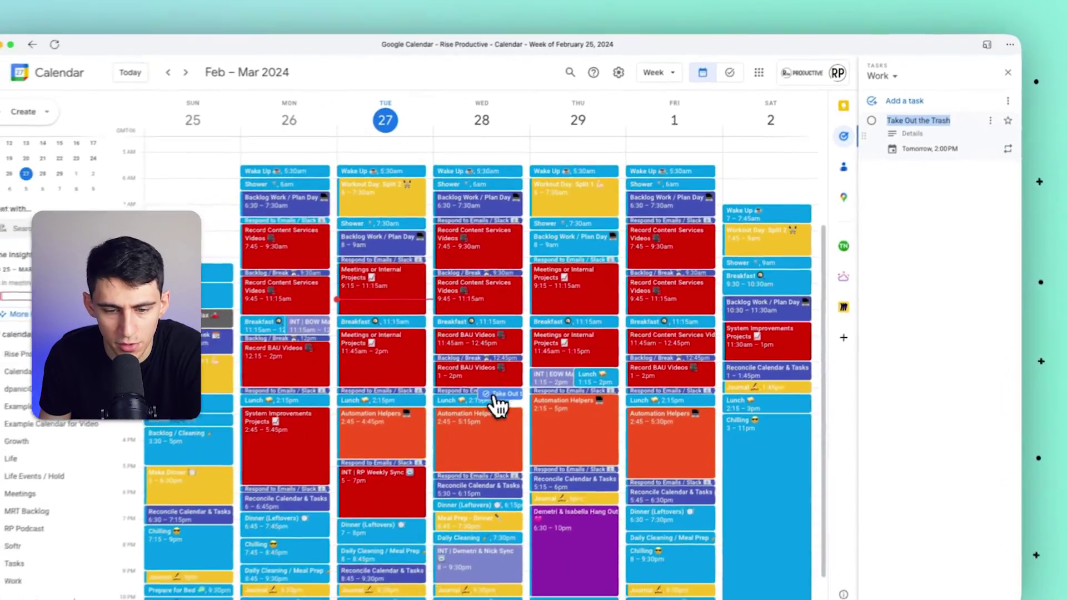
Mark 'Take Out the Trash' completed and close the Tasks panel
left_click(495, 395)
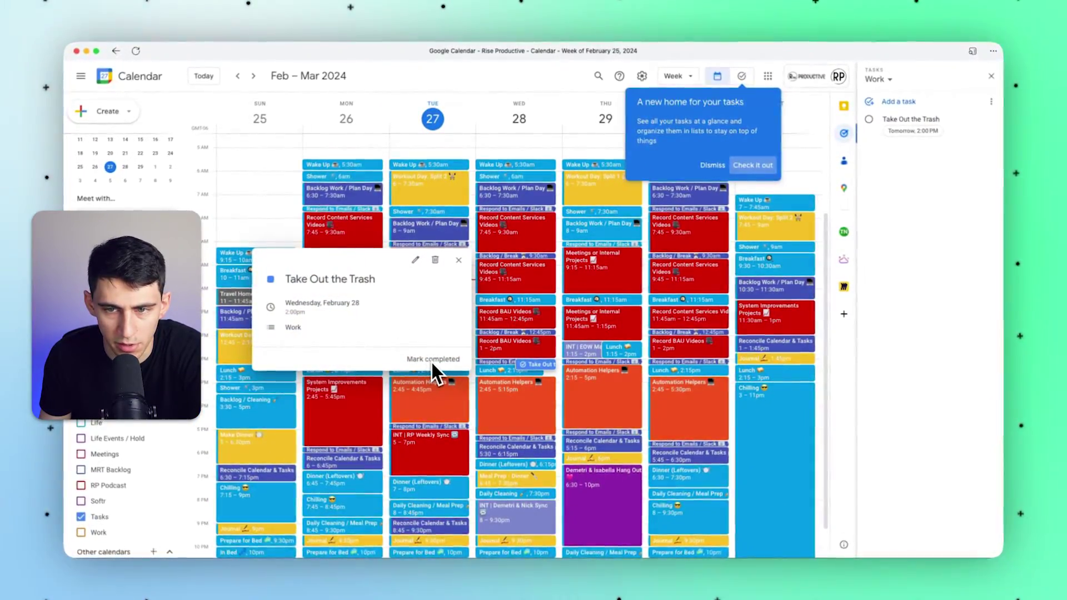
left_click(433, 360)
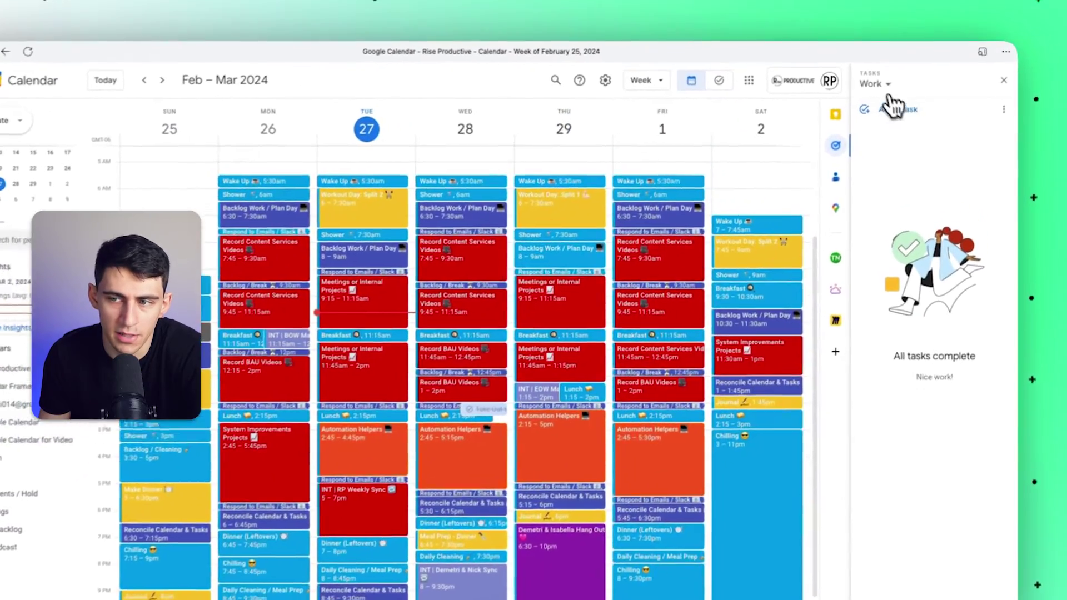
left_click(890, 72)
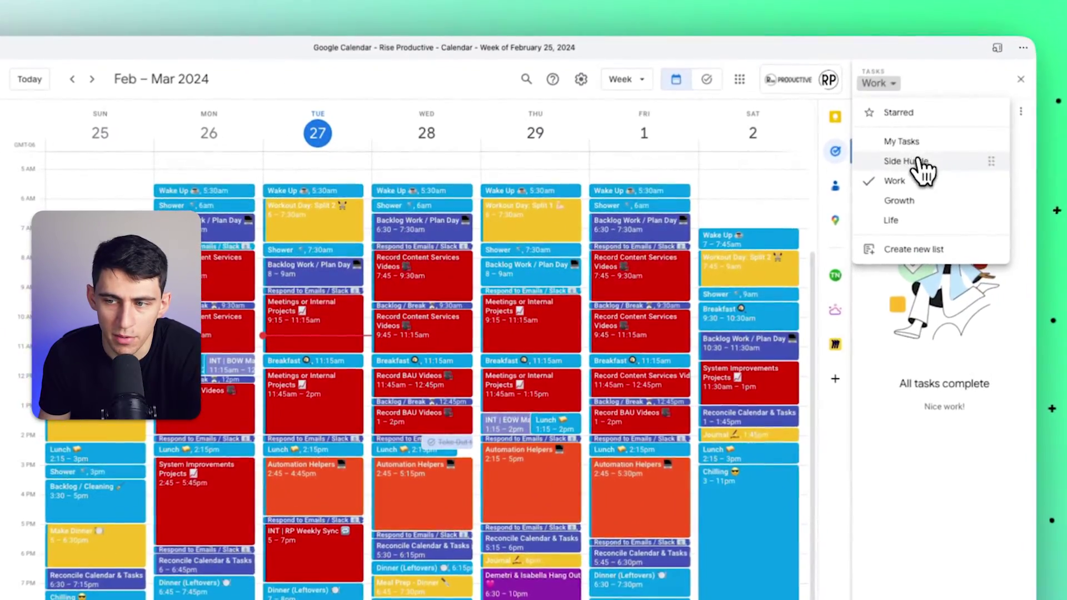
left_click(1011, 84)
Glance at the Keep and Contacts panels, then add a colleague under Meet with
left_click(1035, 114)
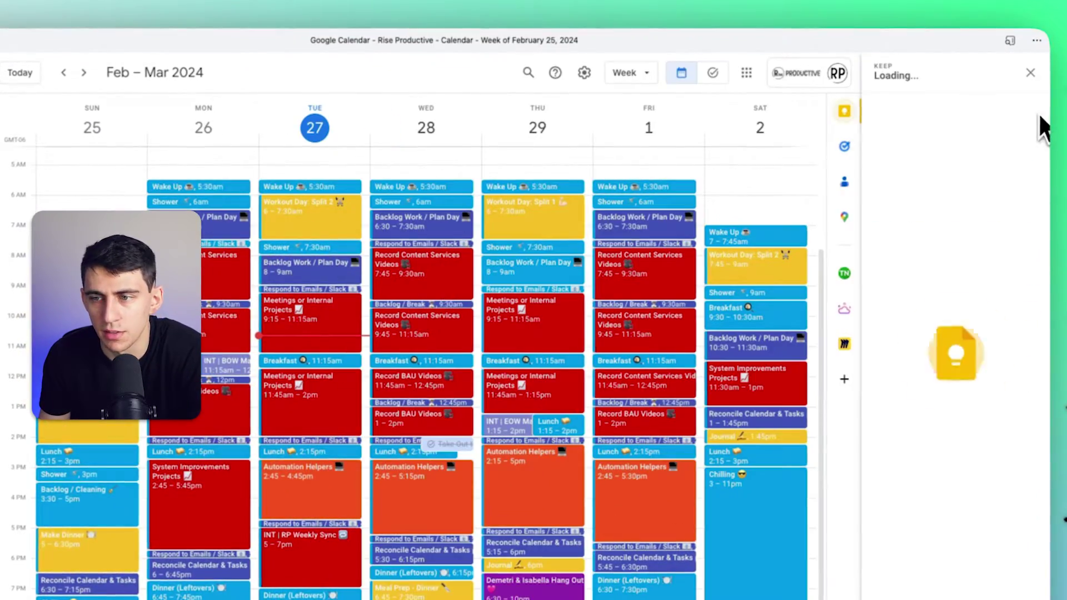
left_click(1024, 80)
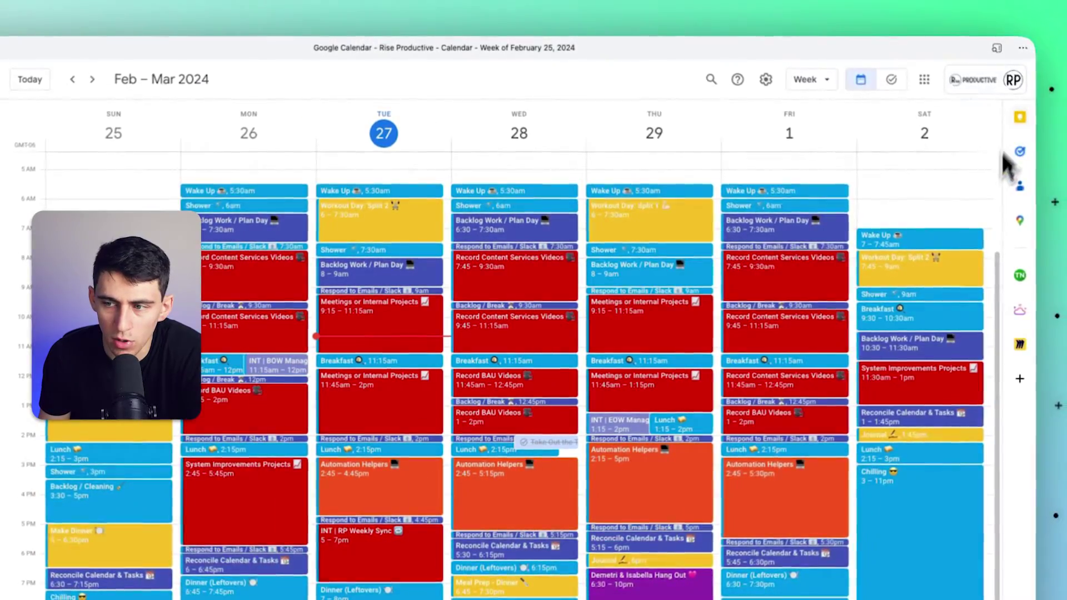
left_click(1014, 200)
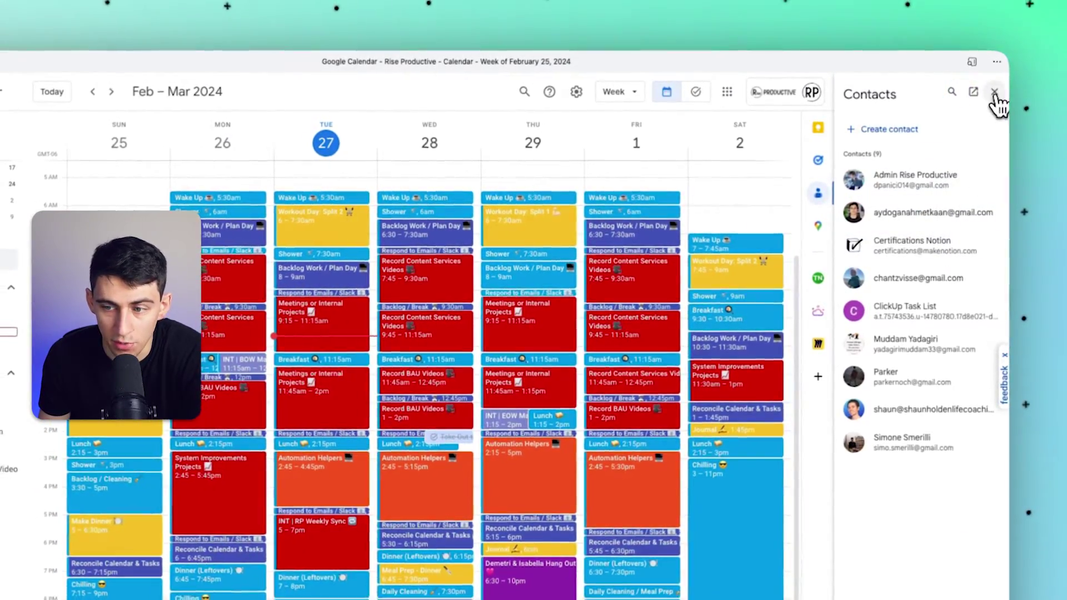
left_click(995, 94)
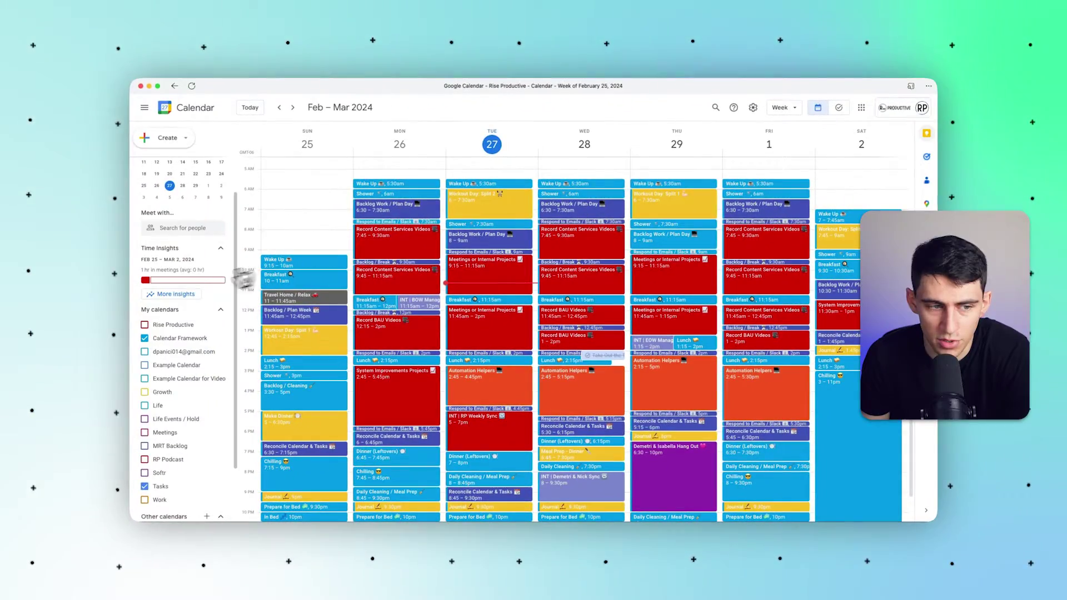
left_click(181, 228)
left_click(177, 240)
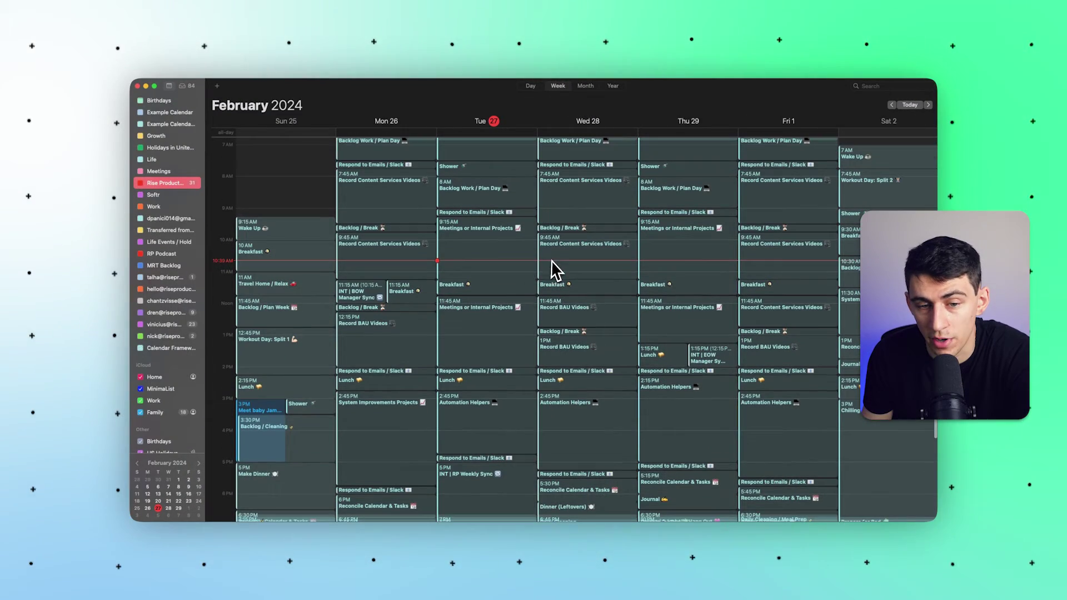
Create a two-hour trial event early Wednesday morning, then delete it
scroll(578, 239, "up", 2)
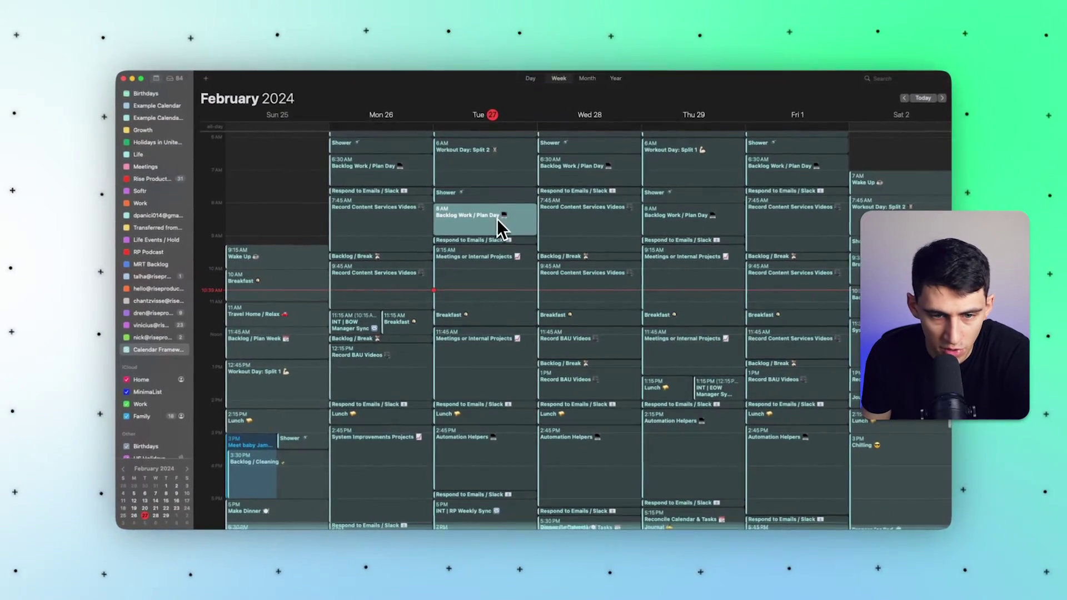
left_click(495, 217)
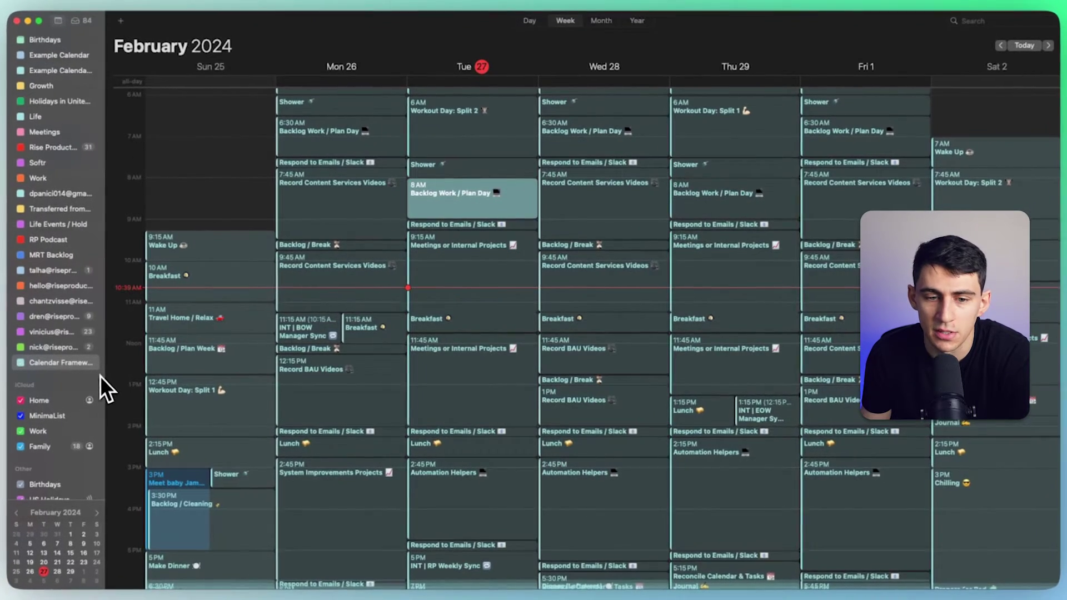
scroll(544, 271, "up", 5)
left_click_drag(579, 189, 587, 269)
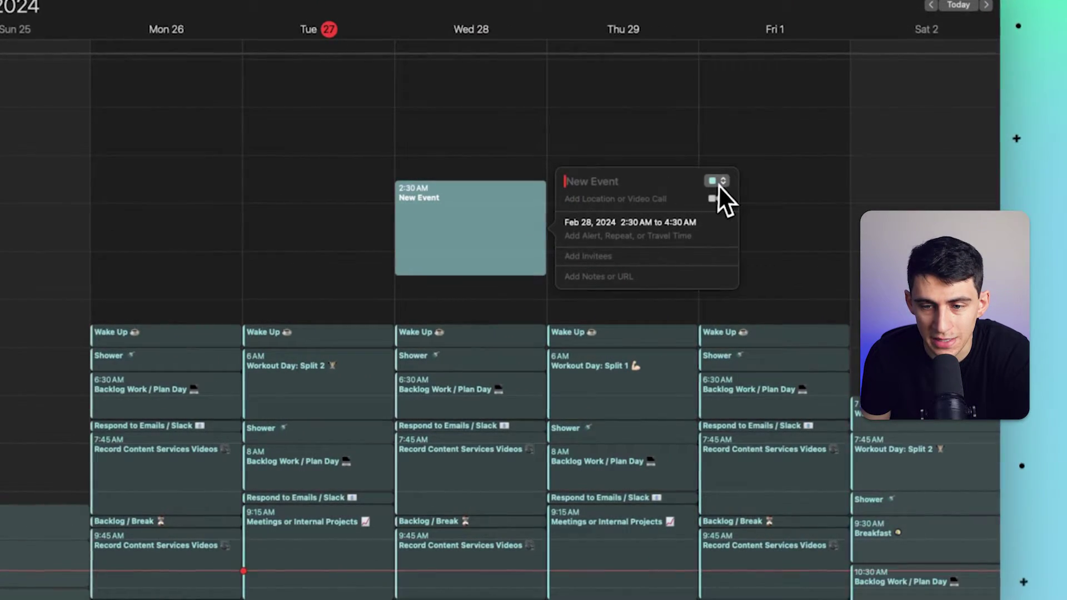
left_click(439, 222)
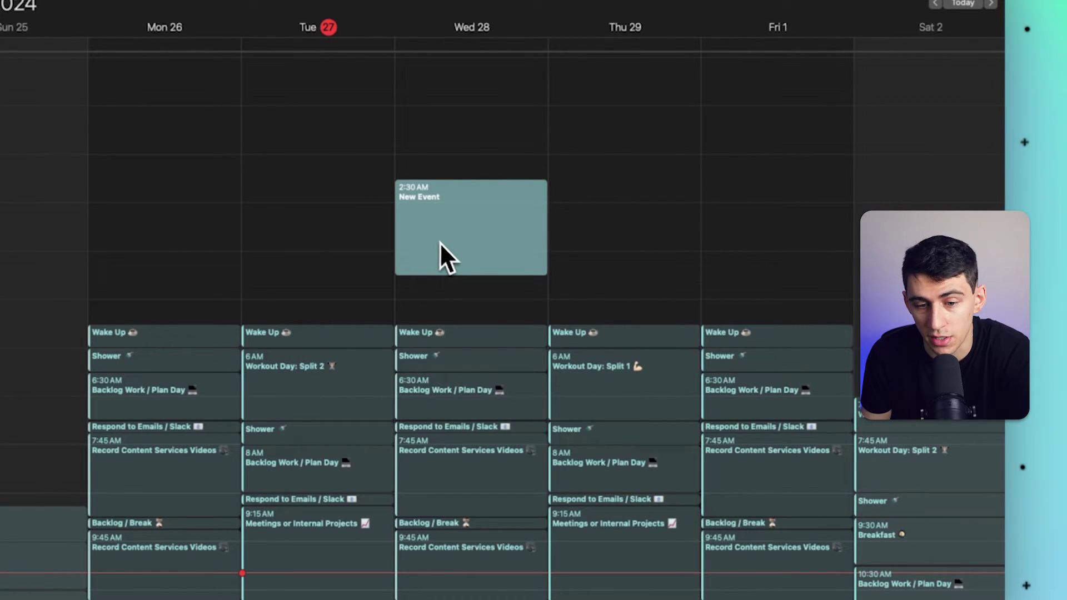
right_click(440, 245)
left_click(468, 278)
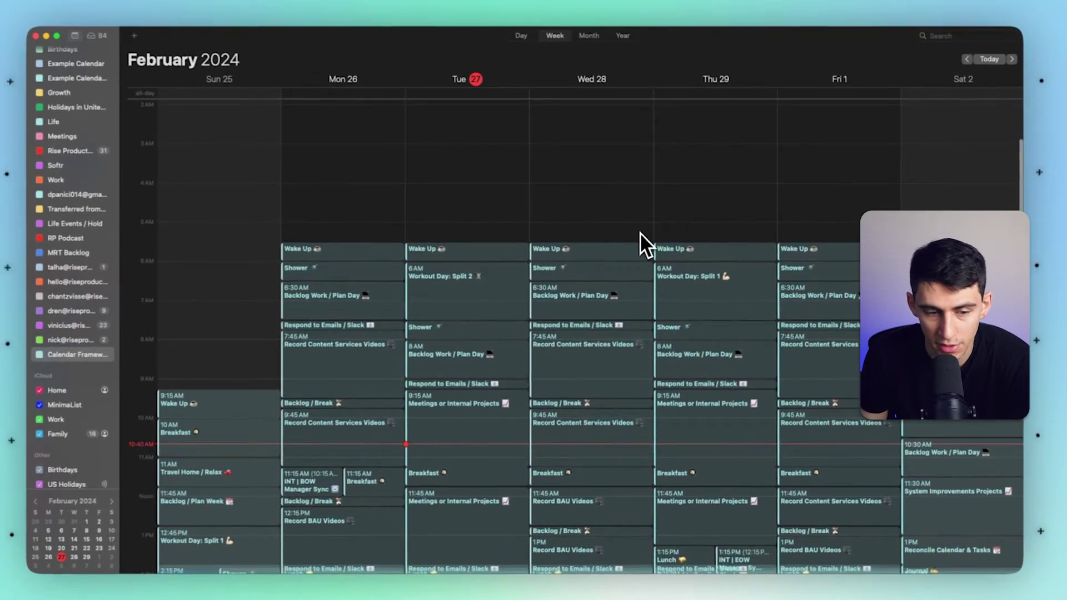
Look over Sunday's 3 PM family event and Thursday's Backlog Work / Plan Day details
scroll(606, 234, "down", 10)
left_click(216, 317)
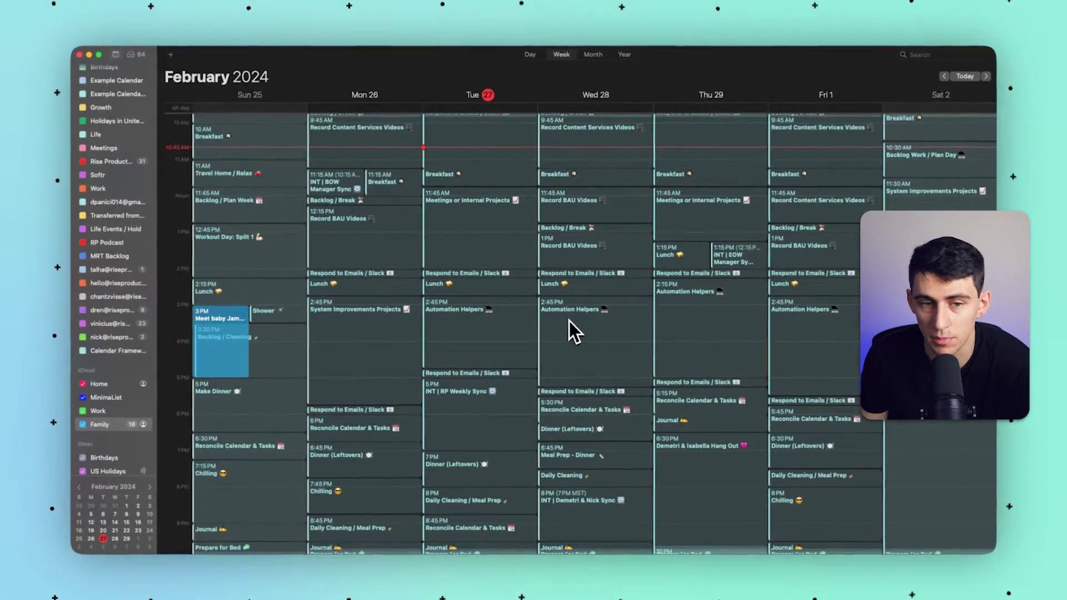
scroll(656, 389, "up", 3)
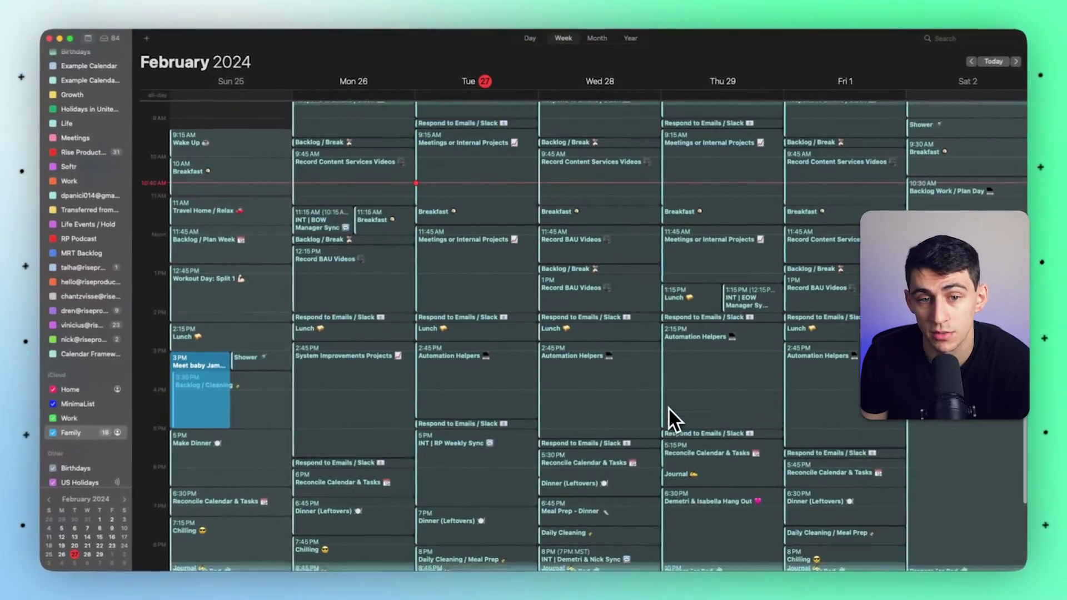
scroll(668, 408, "up", 5)
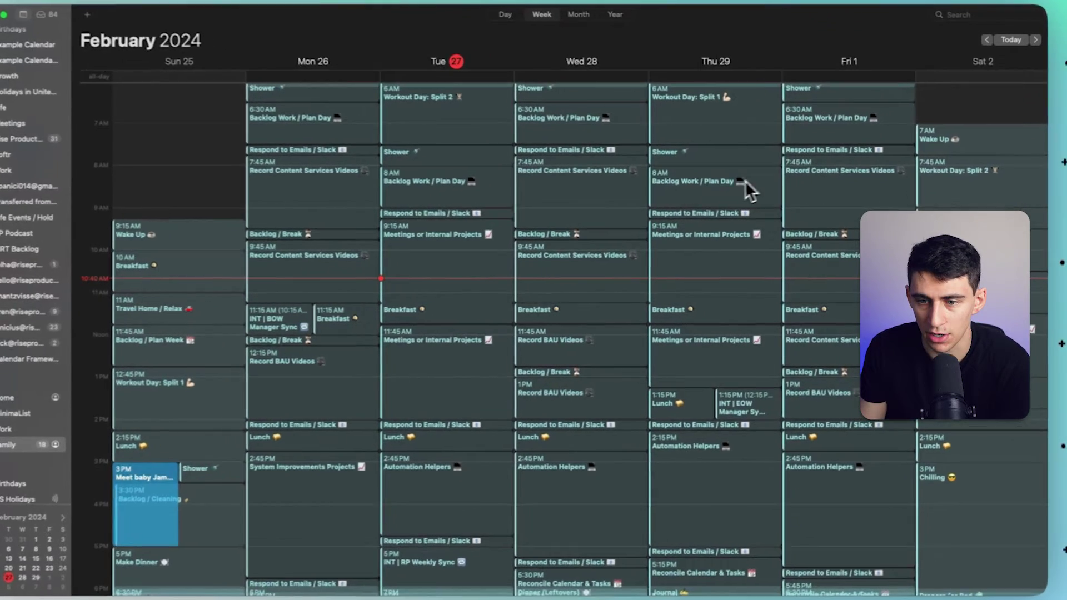
left_click(751, 188)
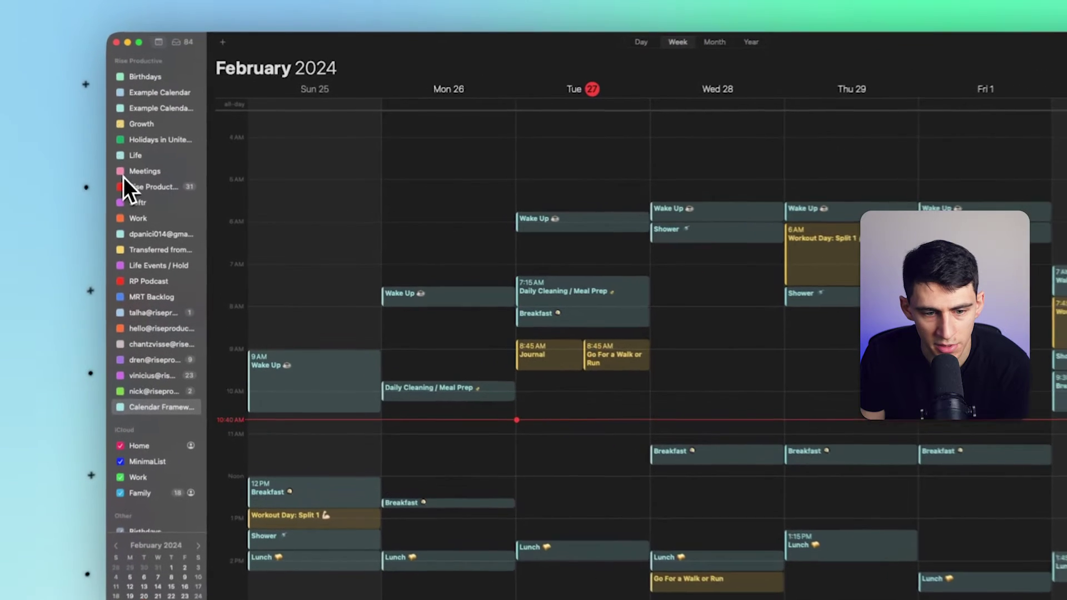
Enable Meetings, inspect the training meeting's video-link options, then view Workout Day: Split 1
left_click(121, 171)
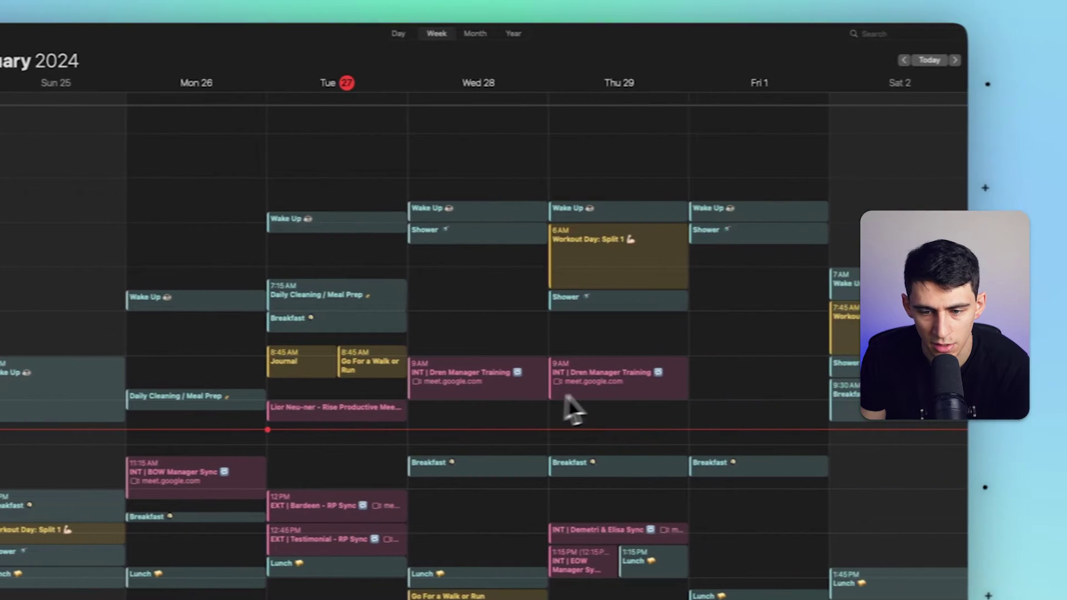
double_click(773, 369)
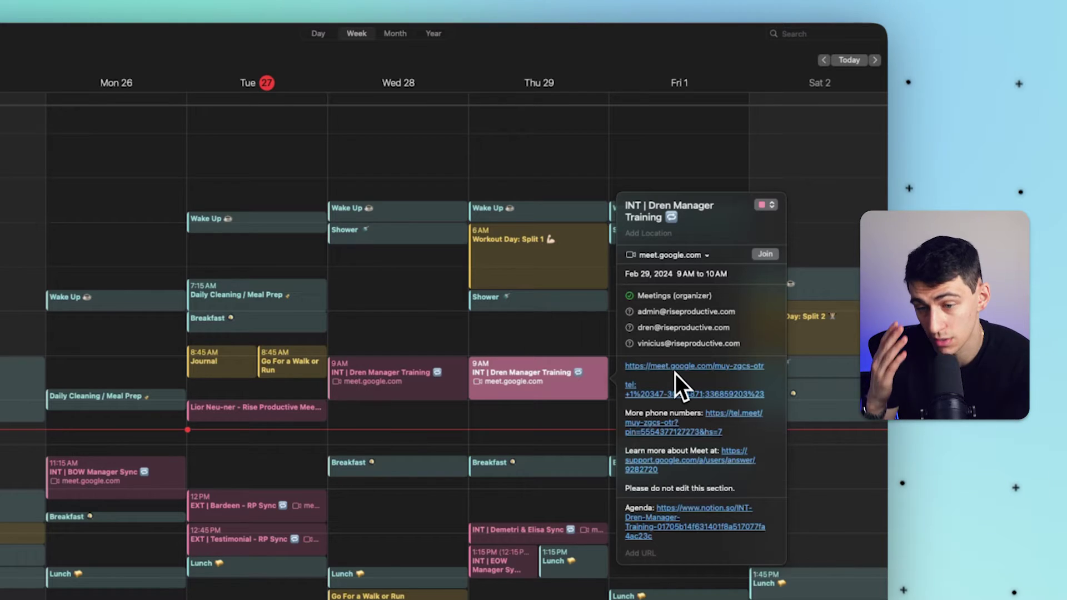
left_click(706, 256)
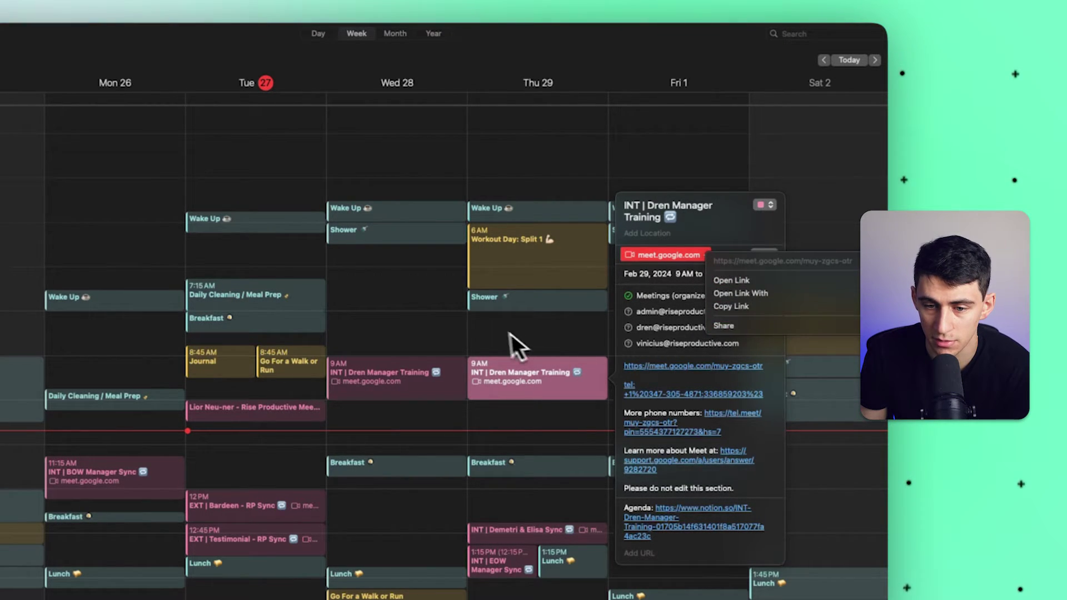
left_click(558, 287)
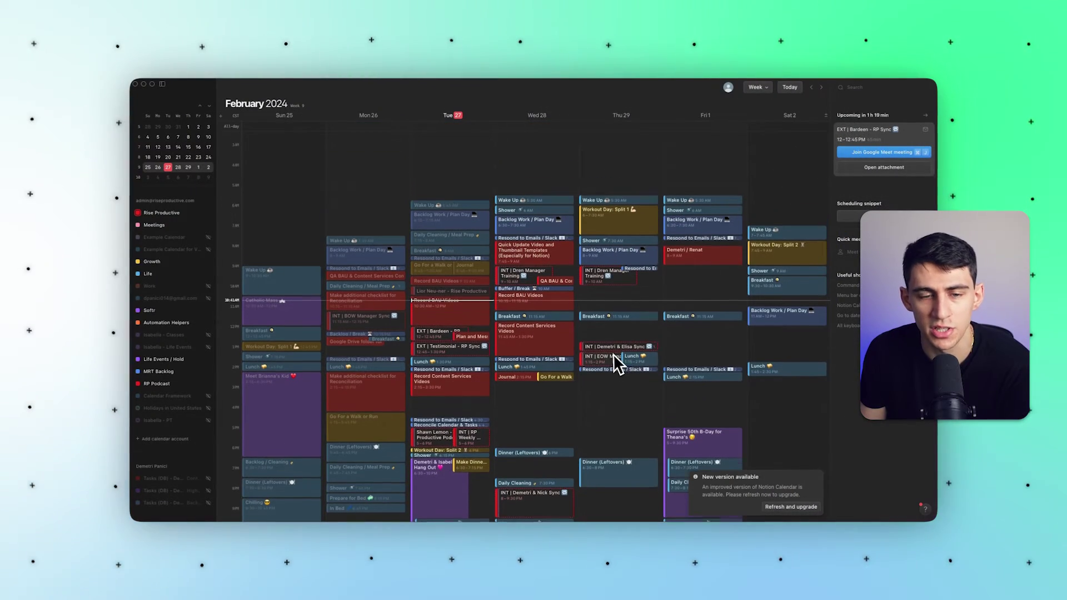
Show Friday's Lunch event details: 2:15–2:45 PM March 1, repeating weekly
left_click(689, 362)
scroll(695, 345, "up", 2)
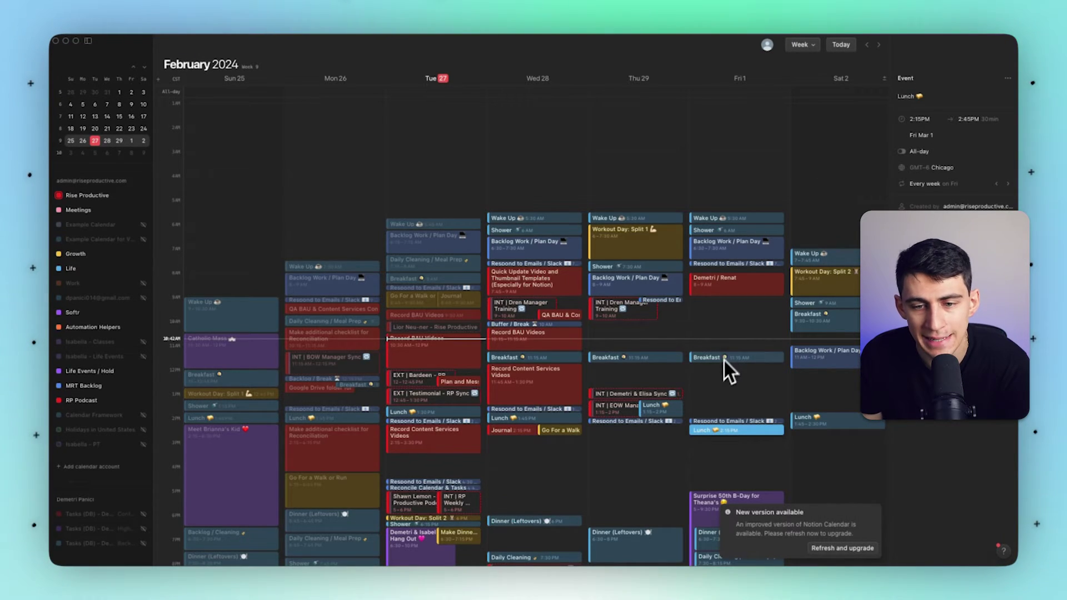
scroll(448, 350, "down", 2)
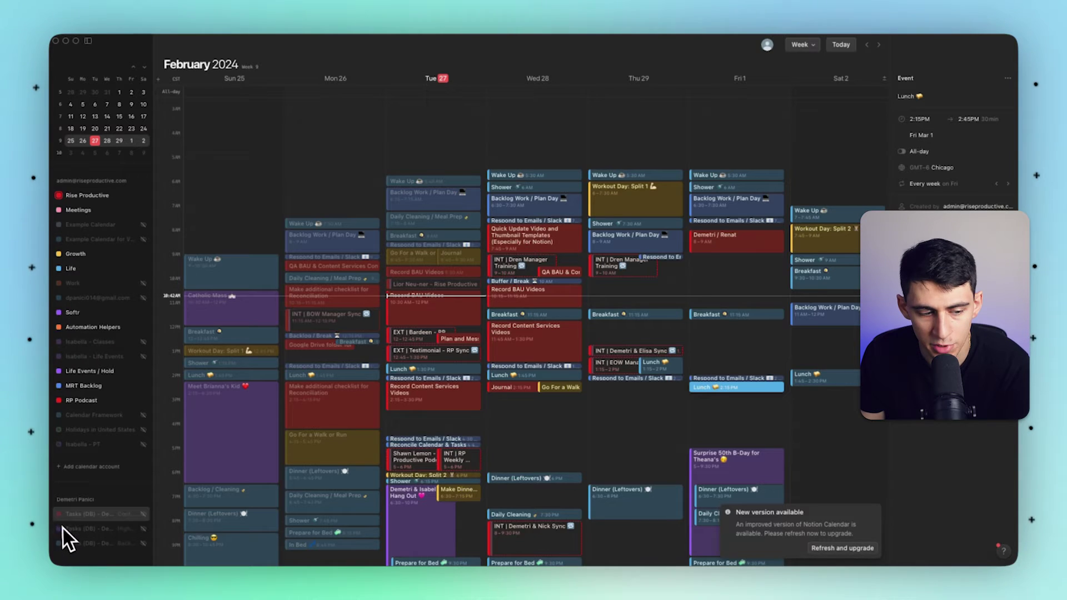
Turn on Tasks (DB), check the Journal and Go For a Walk events, then deselect
left_click(144, 514)
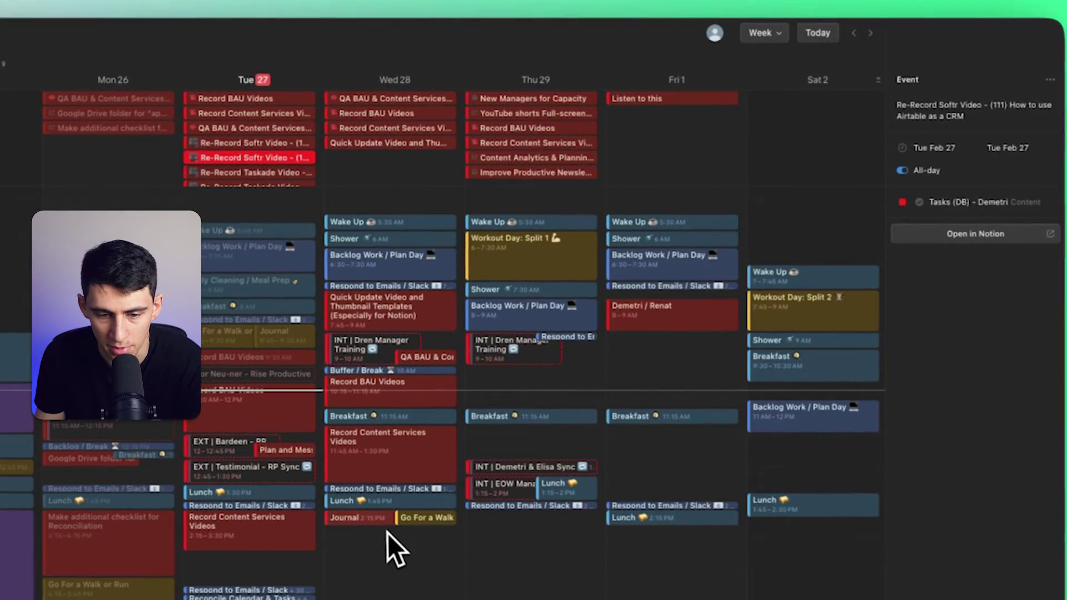
left_click(370, 516)
left_click(445, 520)
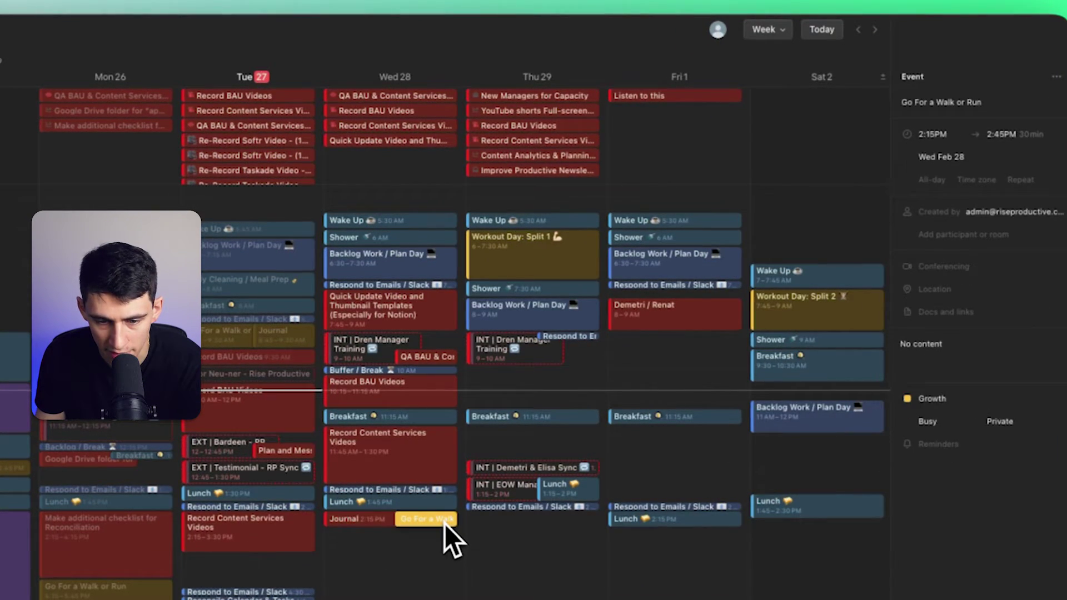
left_click(364, 519)
key("Escape")
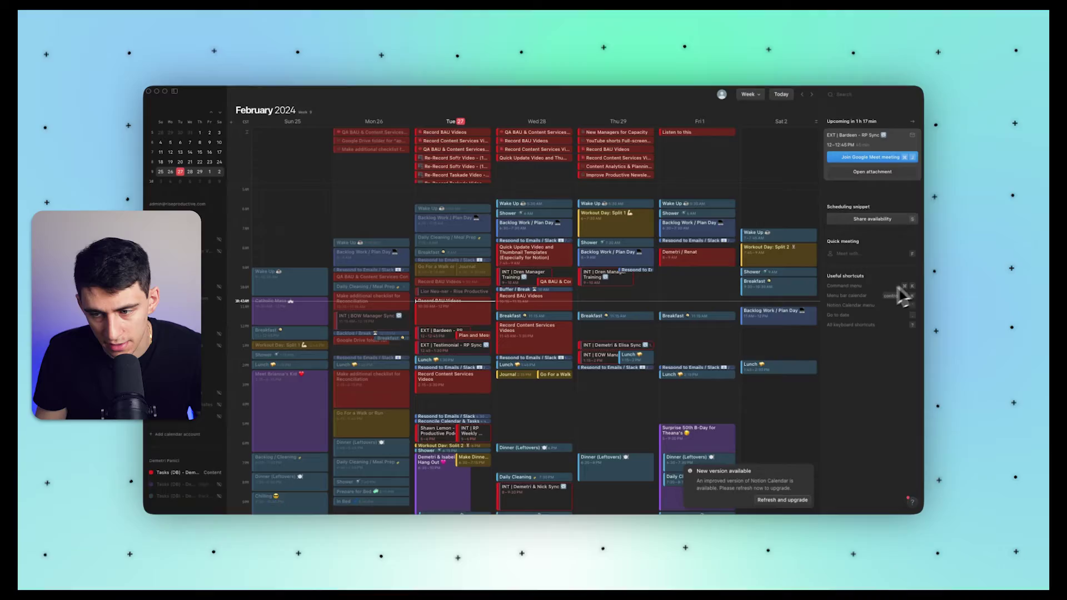
Use Share availabilities to mark Friday 12–1:45 PM free and create the 30-minute proposal
key("super+k")
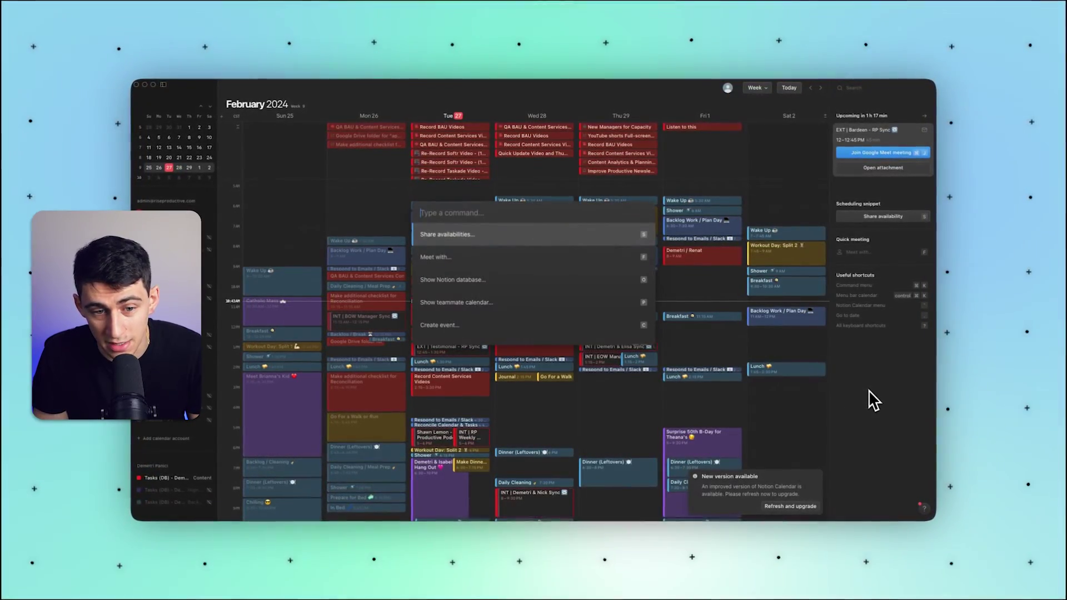
type("s")
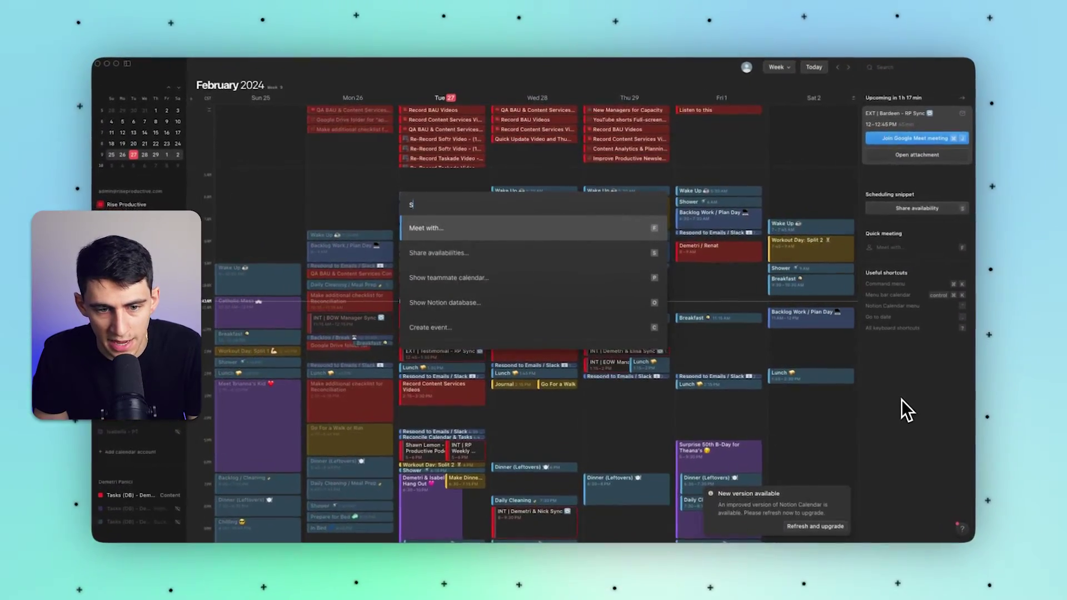
key("BackSpace")
key("Return")
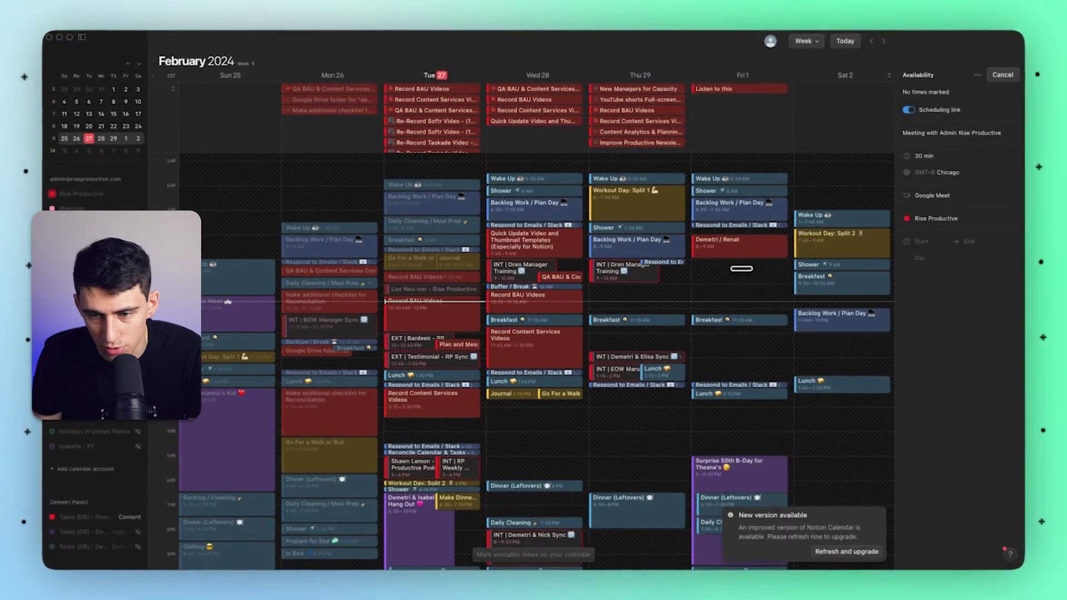
left_click_drag(728, 332, 739, 374)
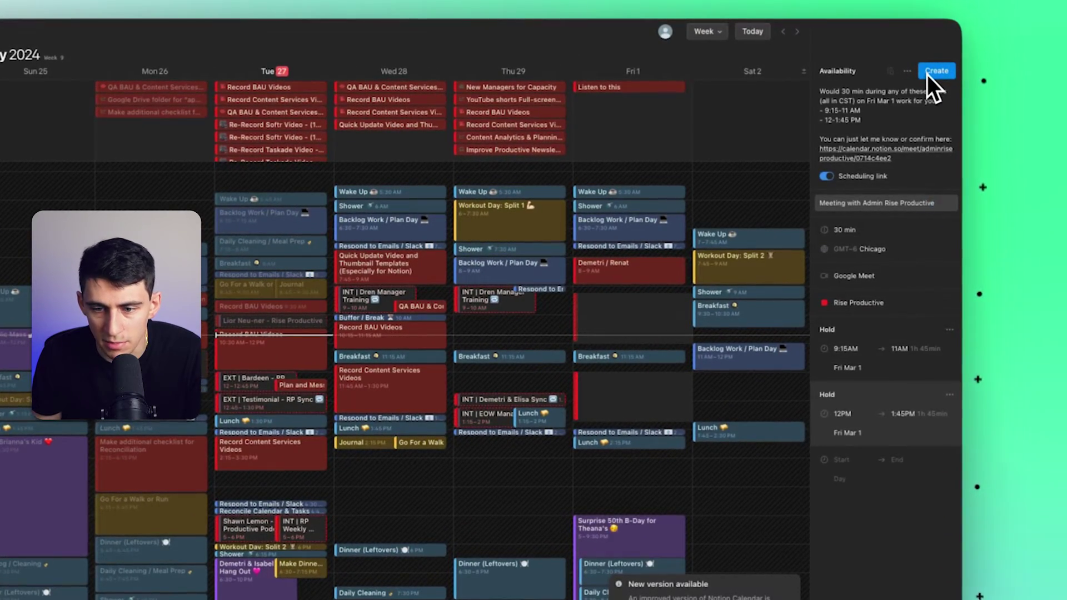
left_click(927, 74)
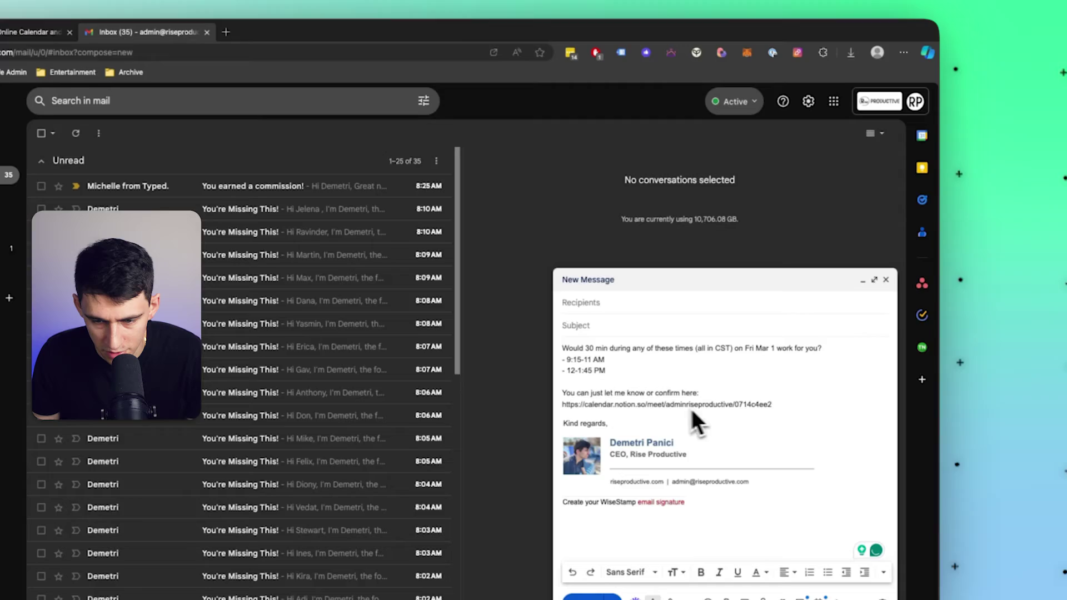
Select the booking link in the Gmail draft and load it in a new tab
key("Return")
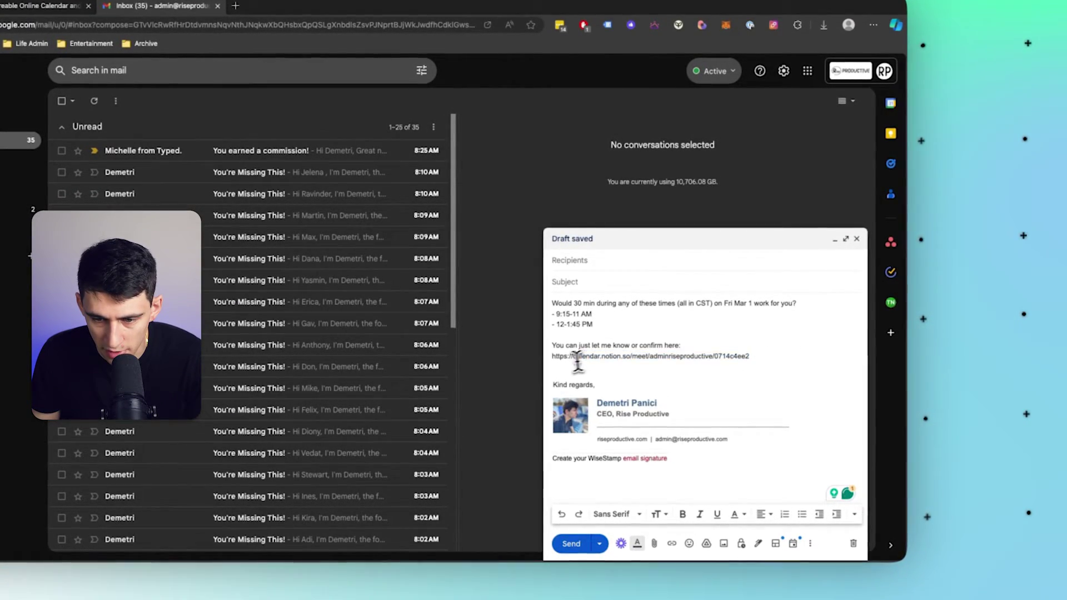
left_click_drag(578, 362, 548, 362)
key("super+c")
key("super+t")
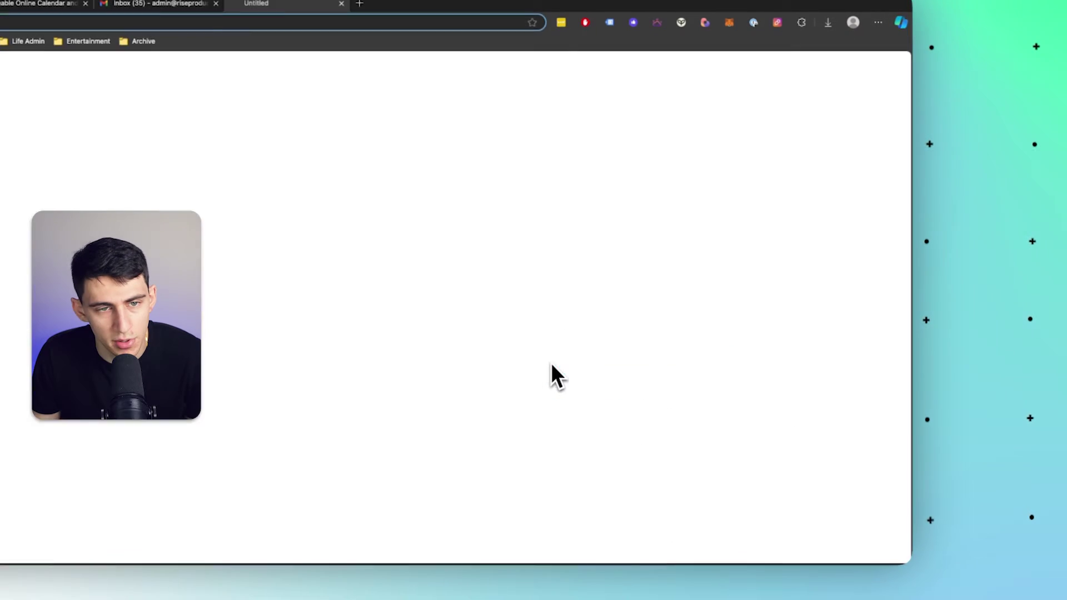
key("super+v")
key("Return")
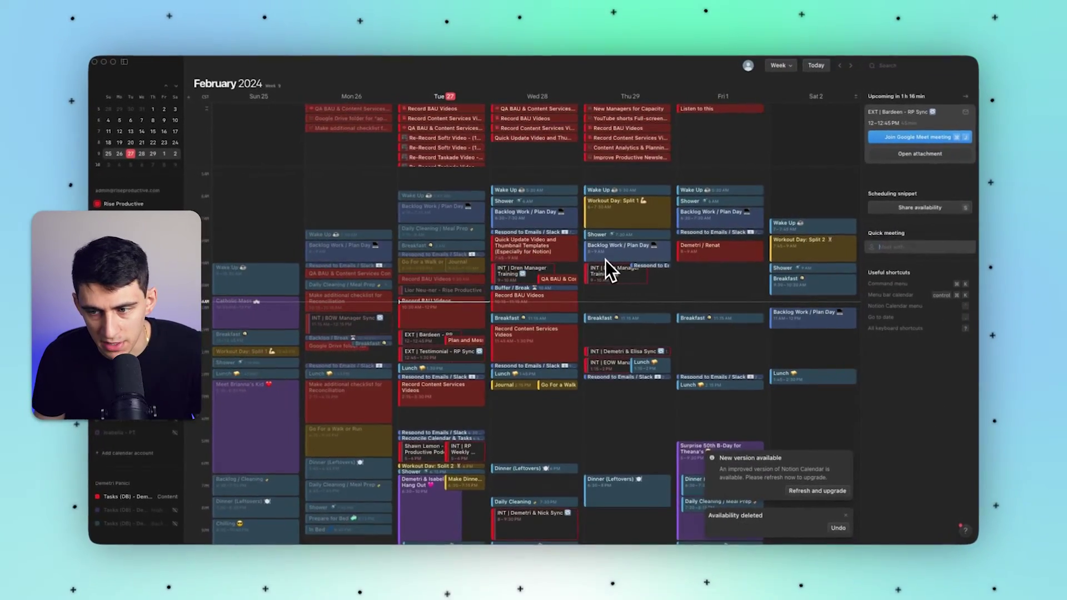
Start a quick meeting by entering the contact's name and accepting the suggestion
type("talha")
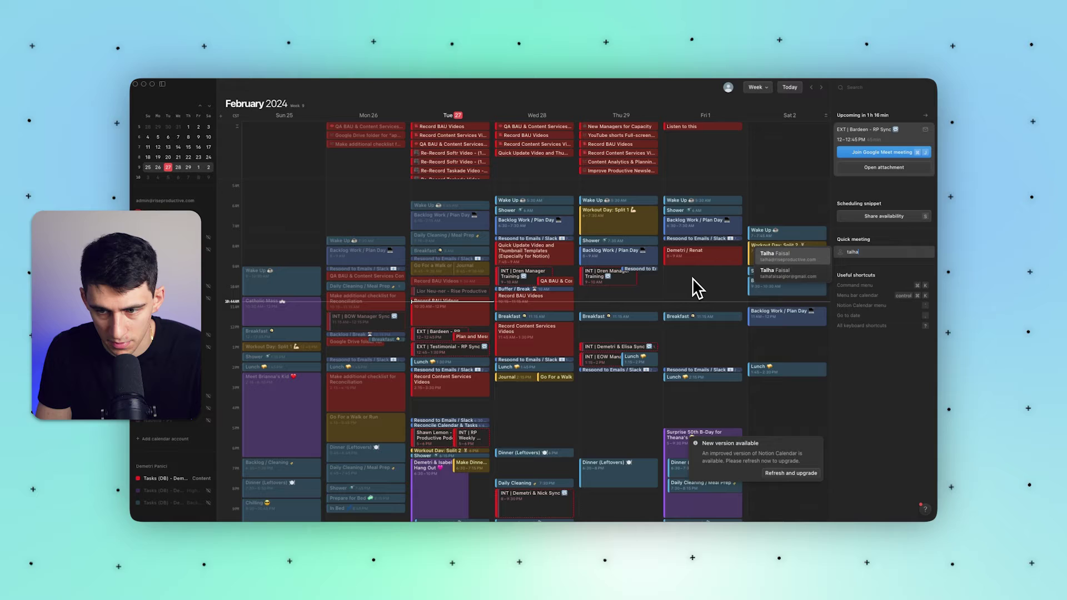
key("Return")
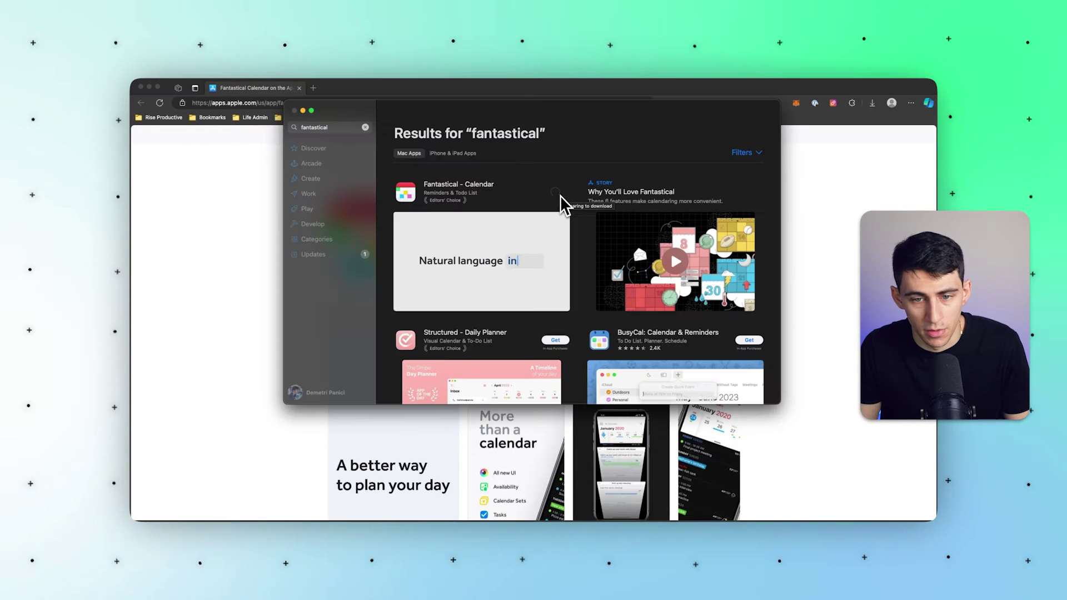
Sign in with the Apple ID to download Fantastical, then choose the $6.99 / Month plan
left_click(560, 195)
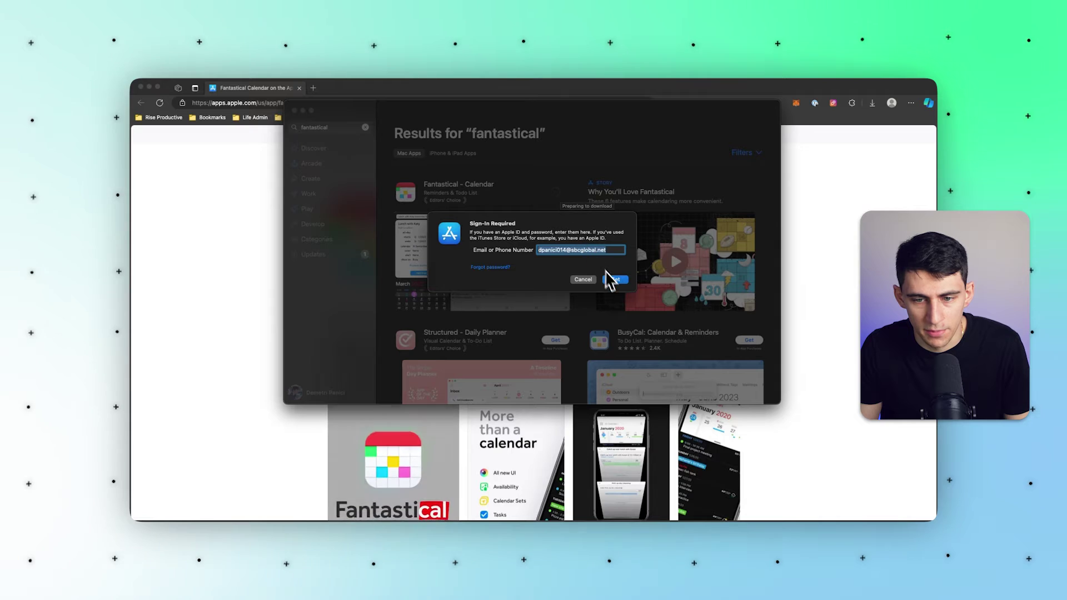
left_click(611, 279)
key("super+v")
left_click(616, 286)
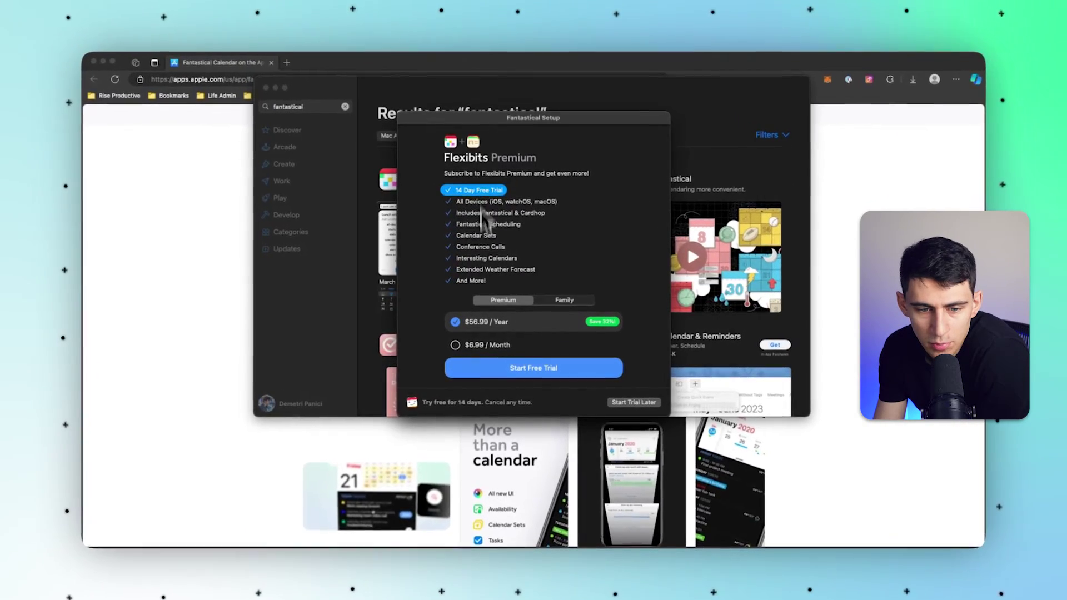
left_click(477, 345)
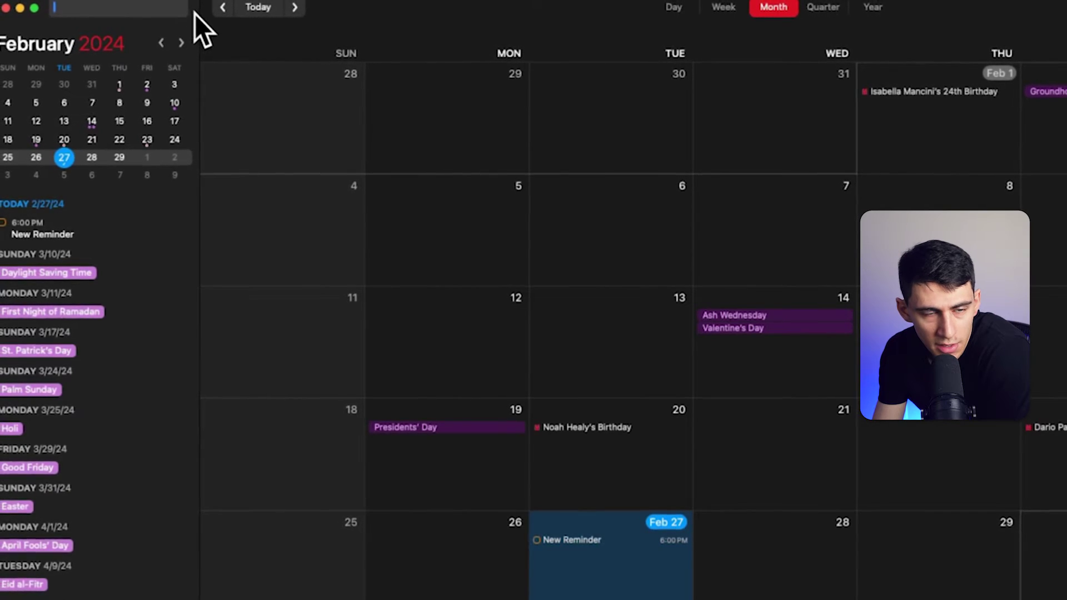
Compare Fantastical's quarter and 2024 year views, then open the week of First Night of Ramadan
left_click(820, 9)
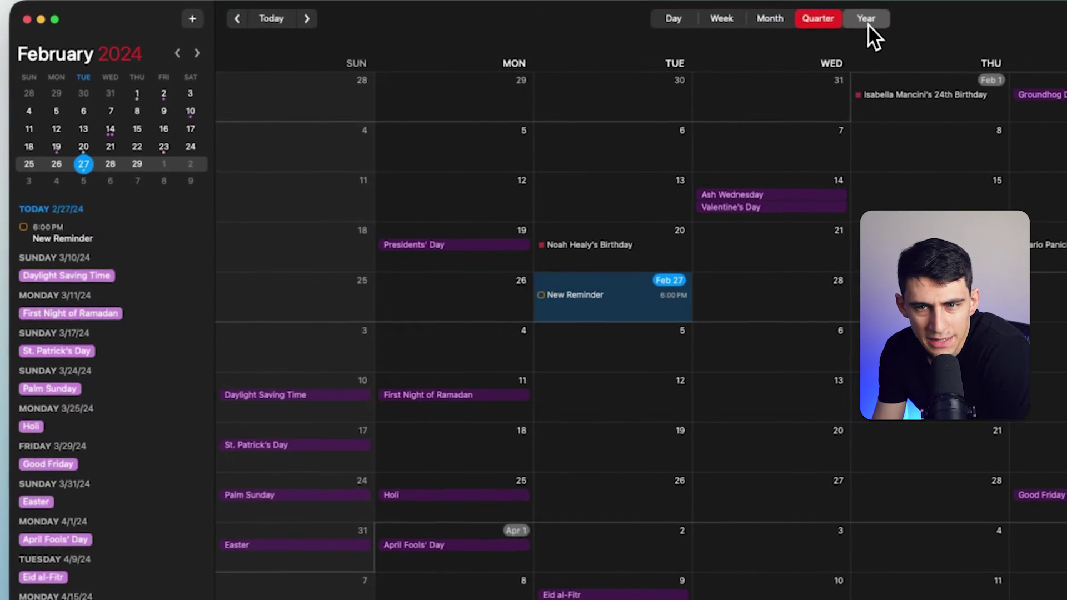
left_click(873, 12)
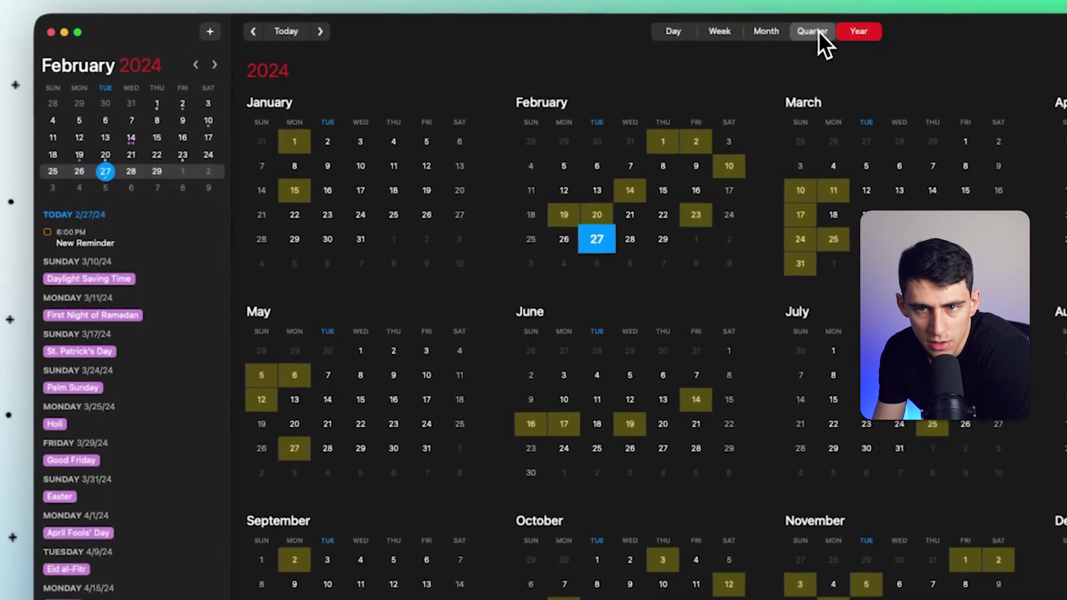
left_click(818, 23)
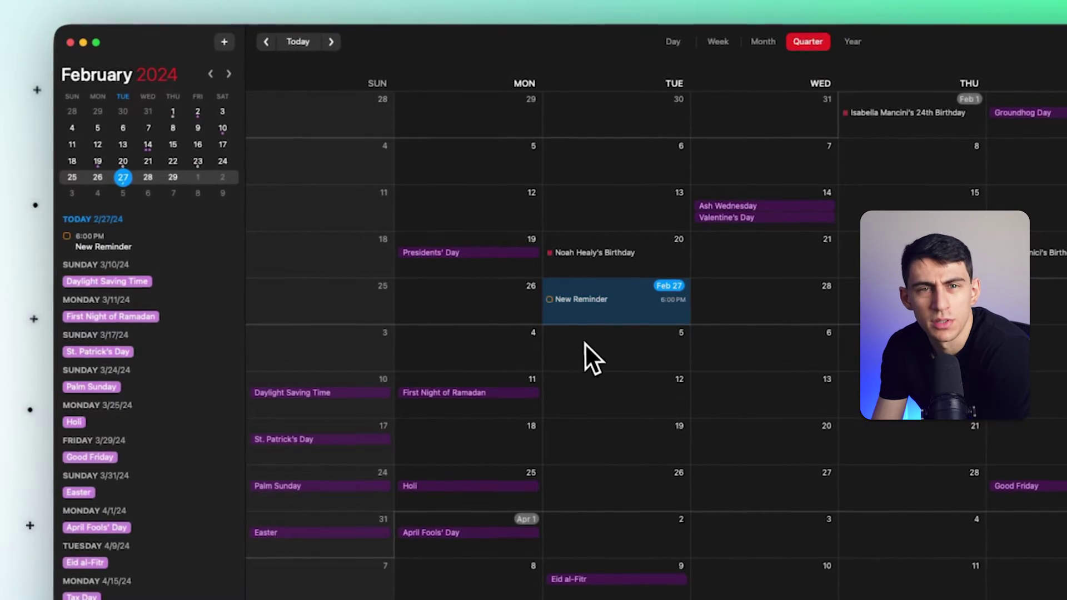
left_click(467, 393)
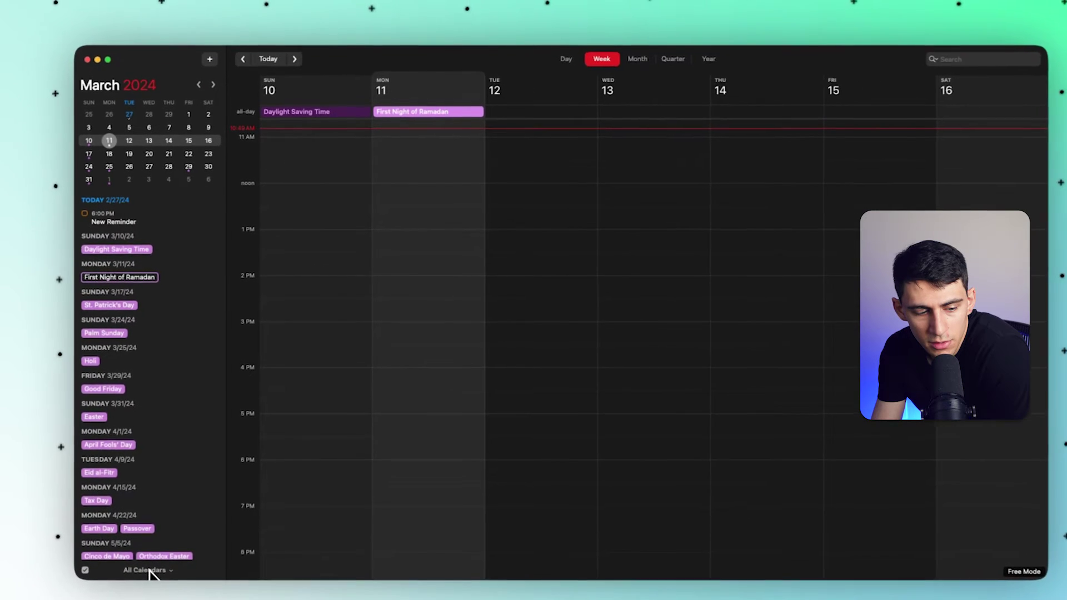
Open Manage Calendar Sets from All Calendars, then return to the main calendar window
left_click(149, 571)
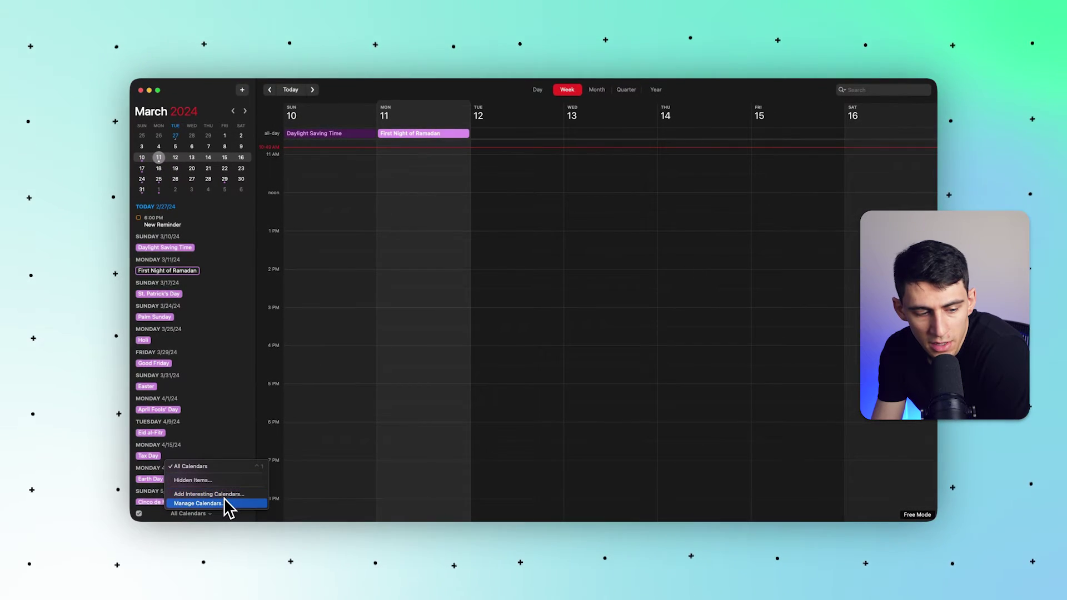
left_click(189, 559)
left_click(631, 229)
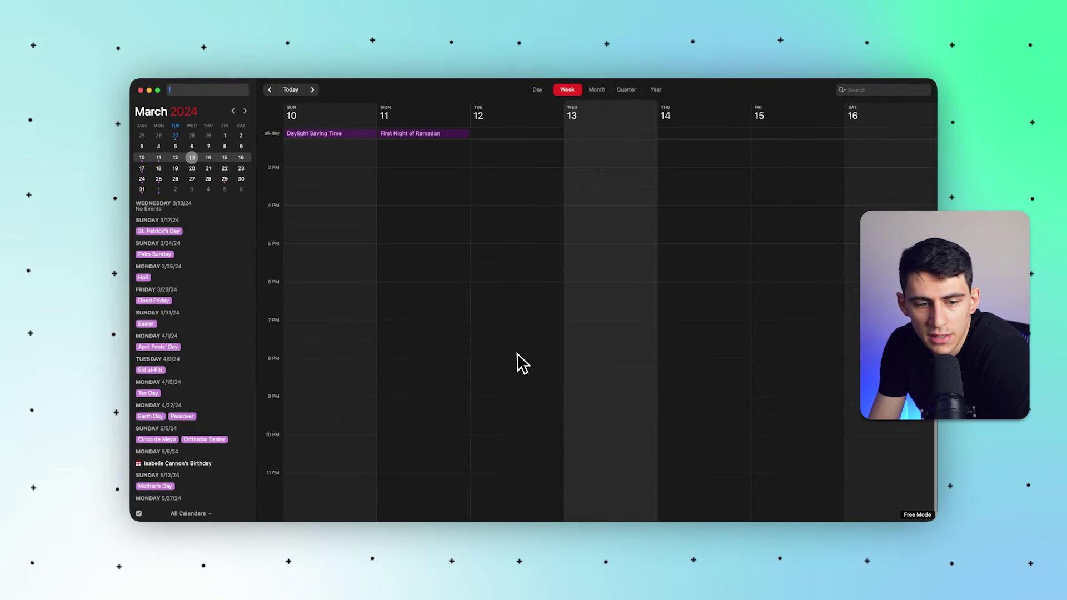
scroll(523, 364, "up", 10)
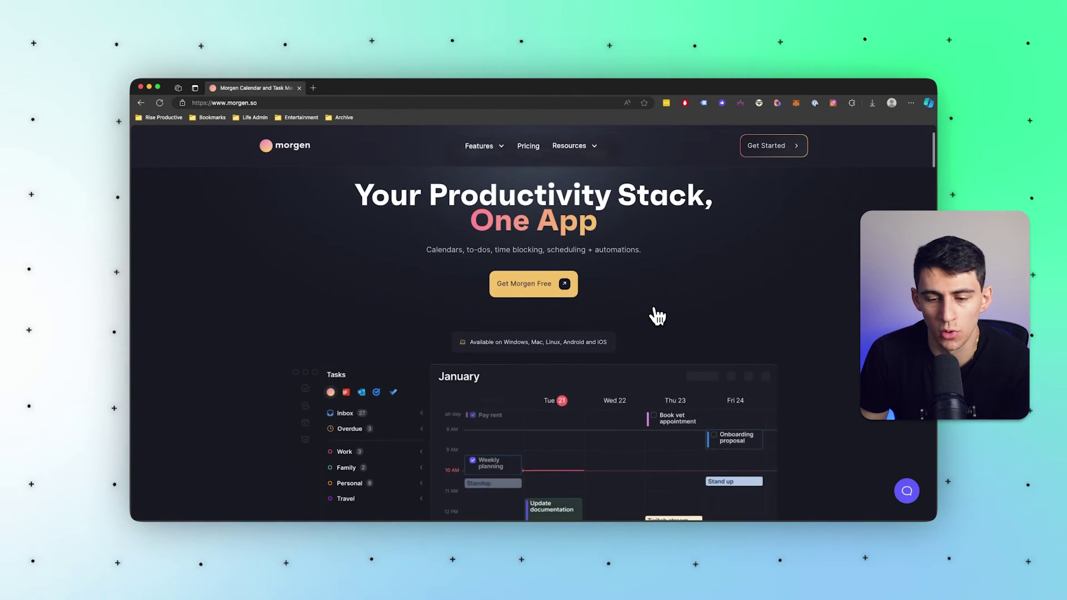
Scroll Morgen's homepage down to the 'Time Blocking for Ultimate Task Management' section
scroll(659, 317, "down", 3)
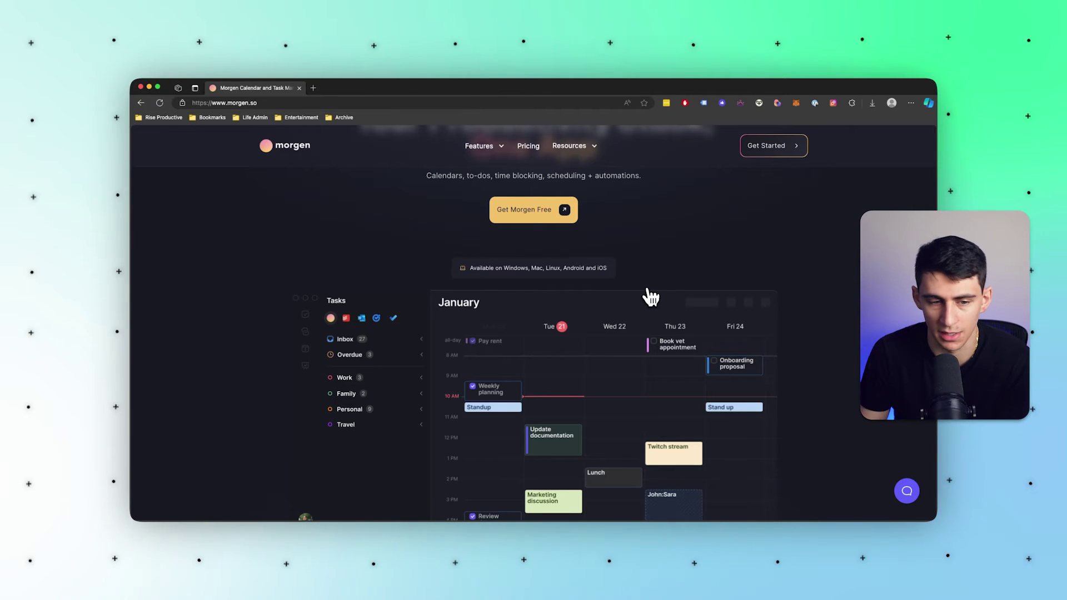
scroll(661, 300, "down", 10)
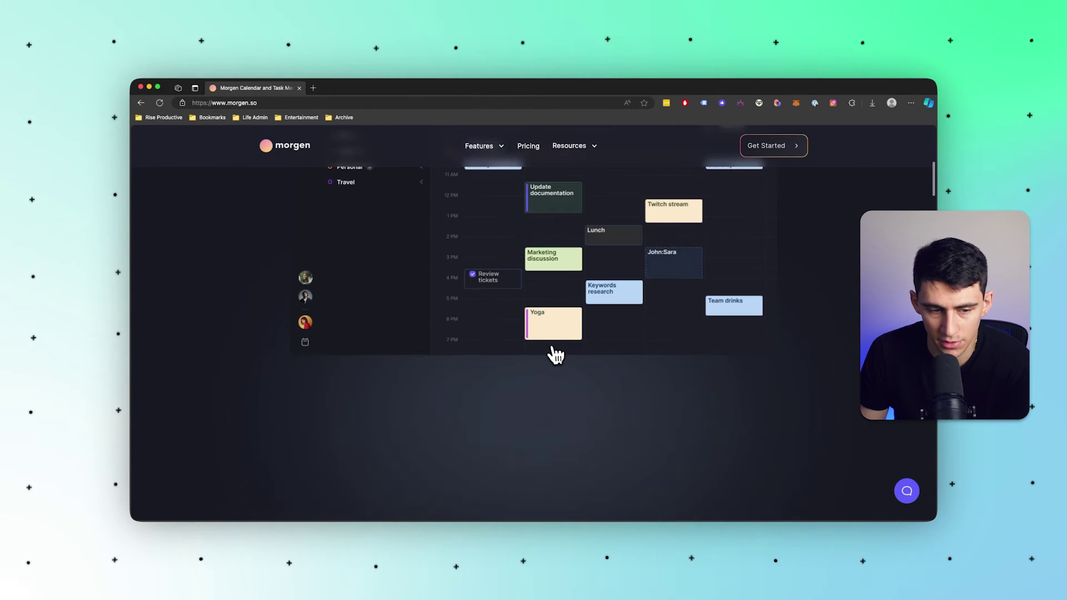
scroll(555, 358, "down", 20)
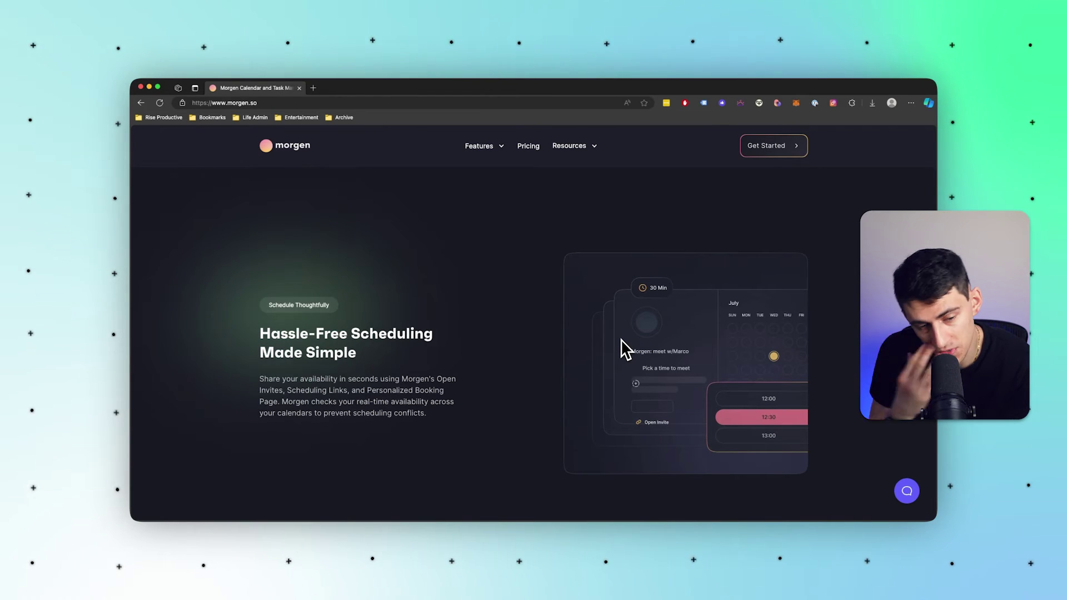
scroll(622, 339, "down", 2)
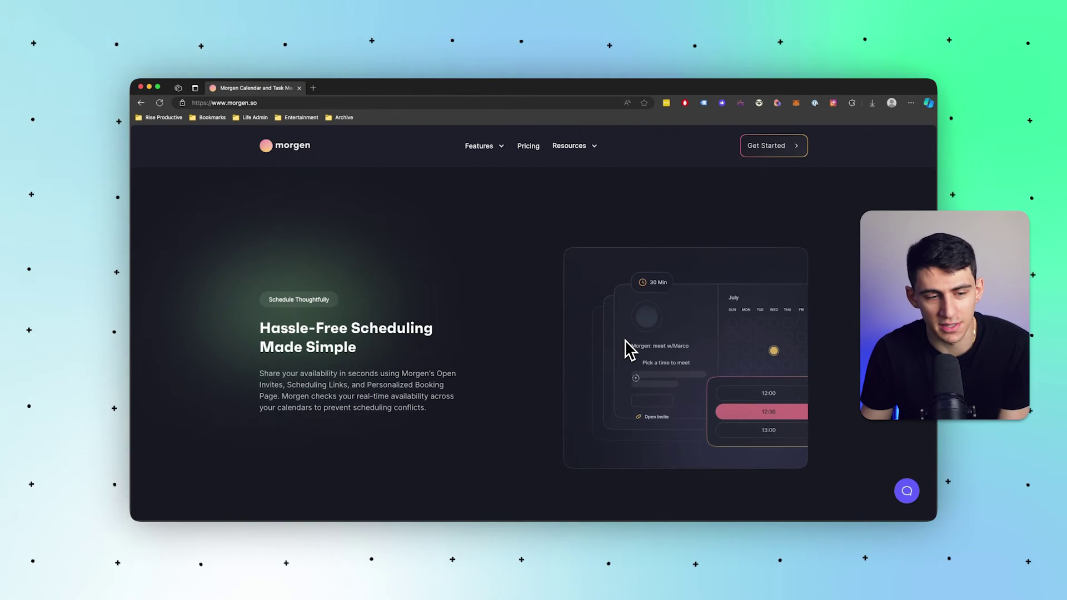
scroll(623, 337, "down", 15)
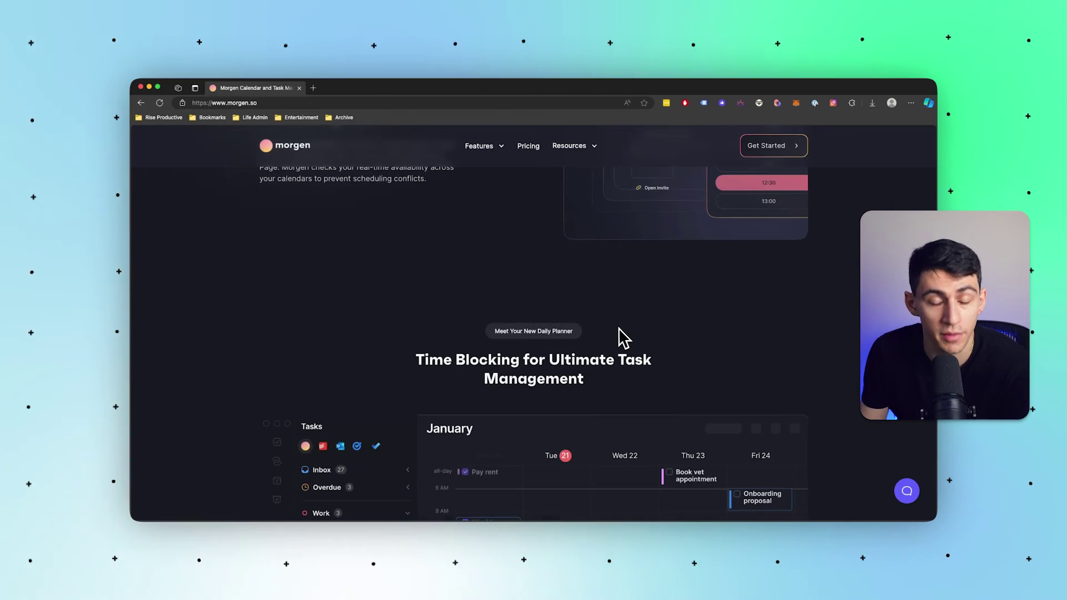
In the Morgen desktop app, block Thursday 10–11:15 AM and turn it into an Open Invite
mouse_move(468, 505)
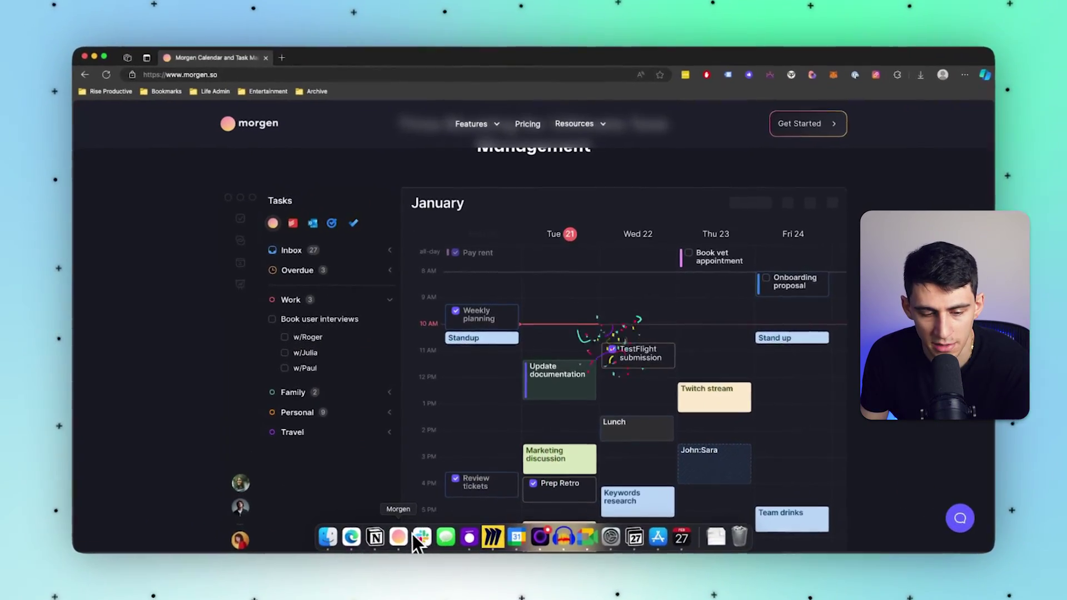
left_click(410, 527)
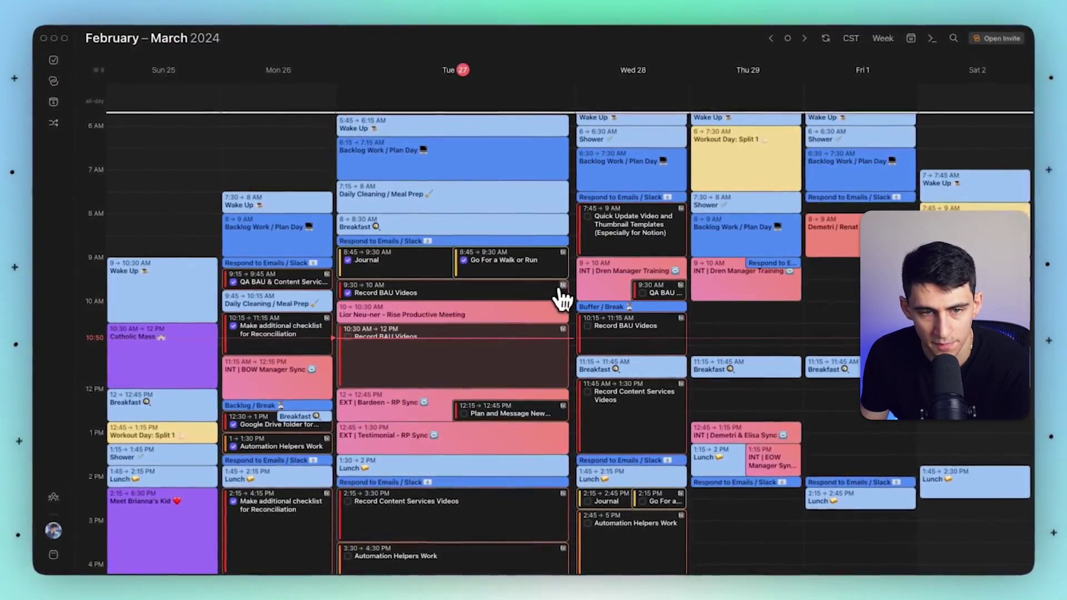
left_click_drag(739, 310, 742, 352)
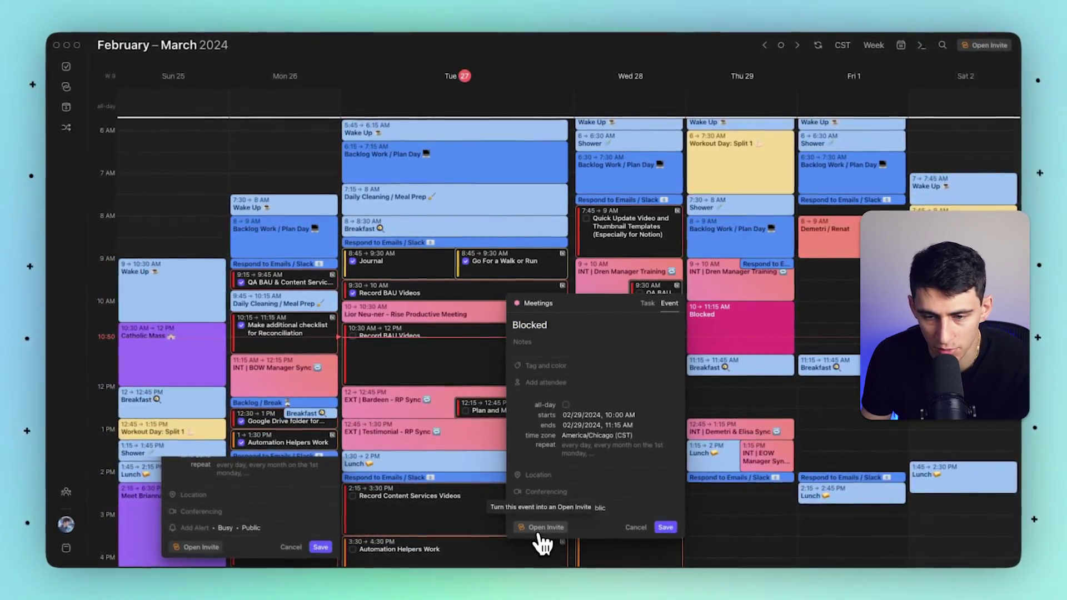
left_click(565, 526)
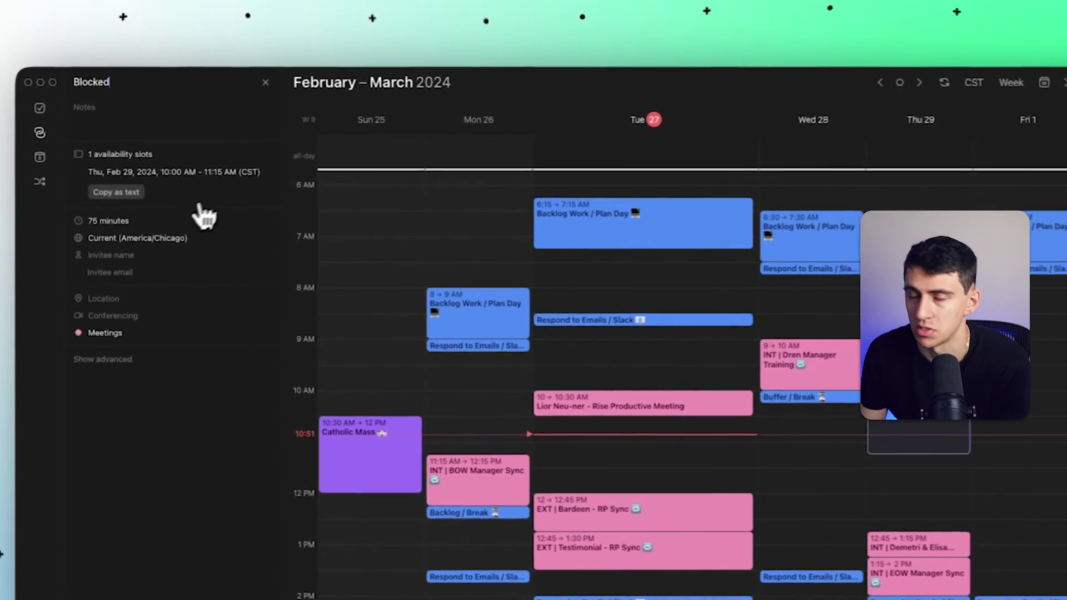
Remove the Thursday availability slot and close the Open Invite panel
mouse_move(1028, 434)
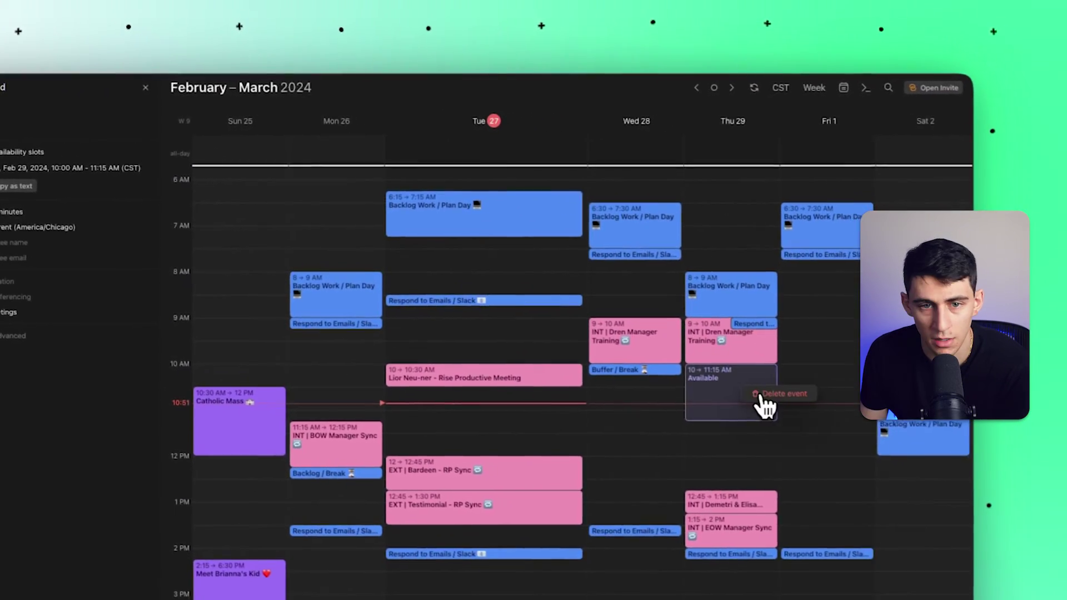
left_click(761, 395)
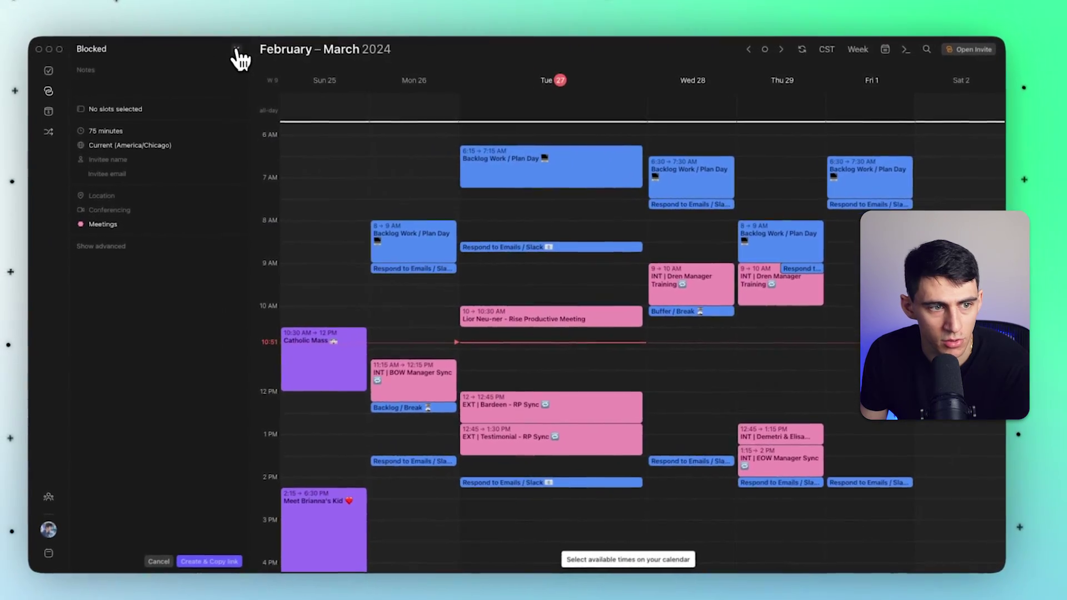
left_click(237, 50)
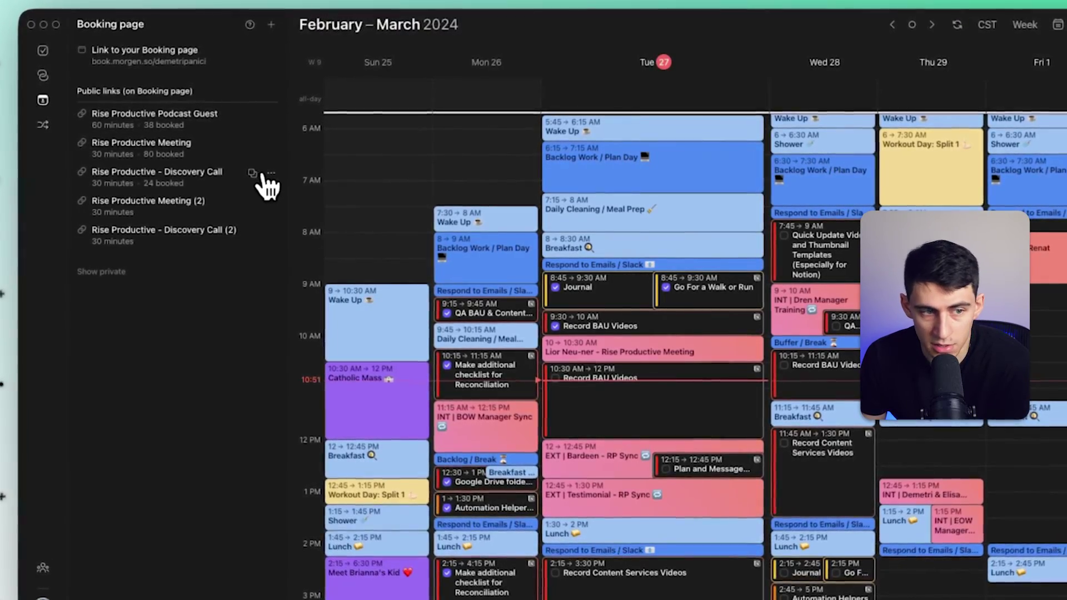
mouse_move(265, 154)
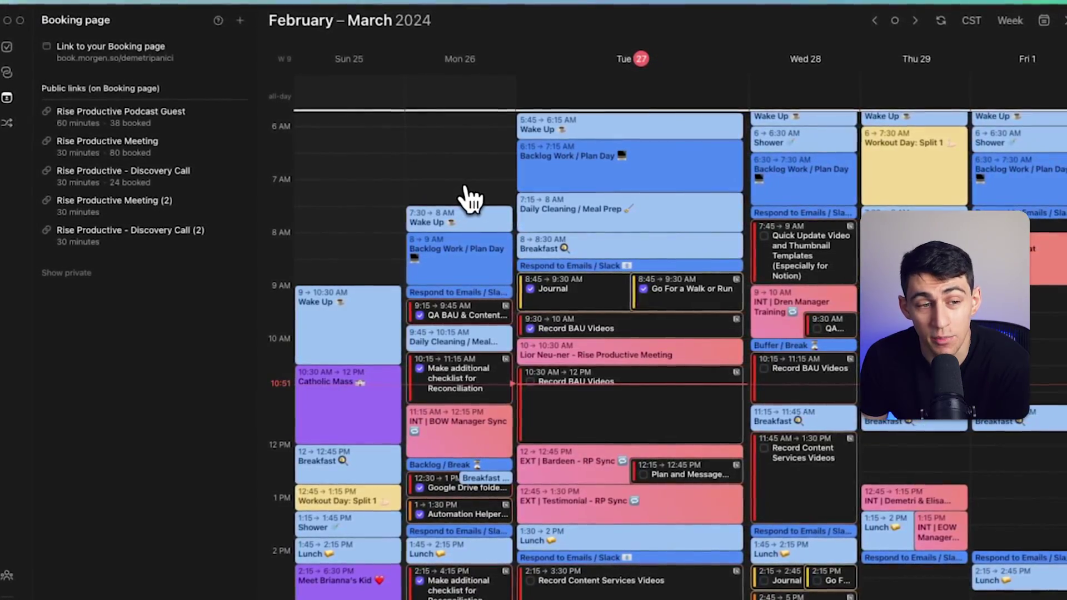
Hide the booking panel and schedule Call Mom on Wednesday evening, keeping its original calendar
key("super+backslash")
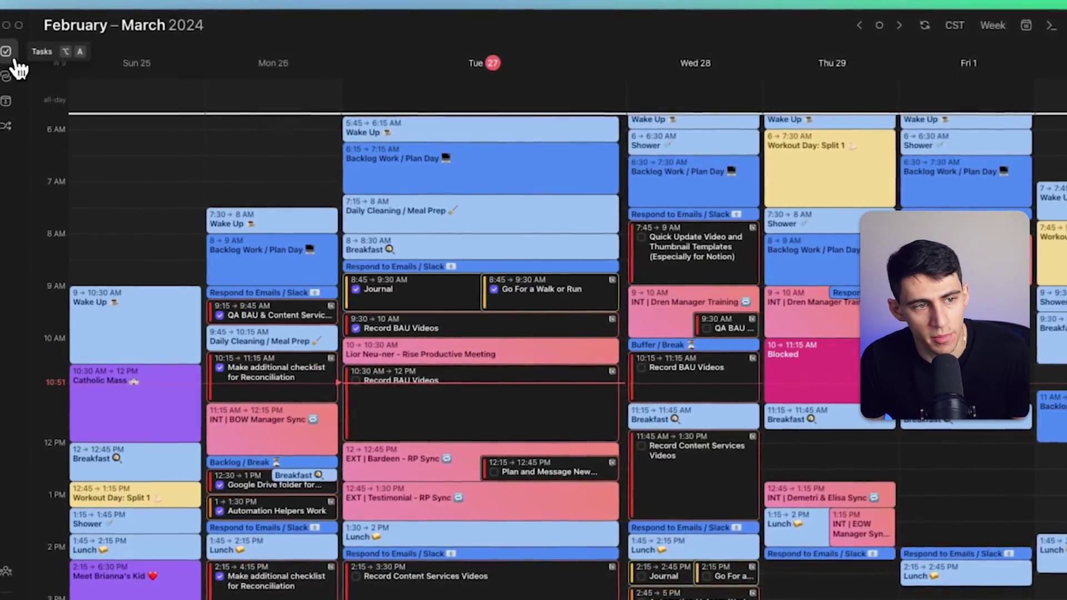
left_click(6, 51)
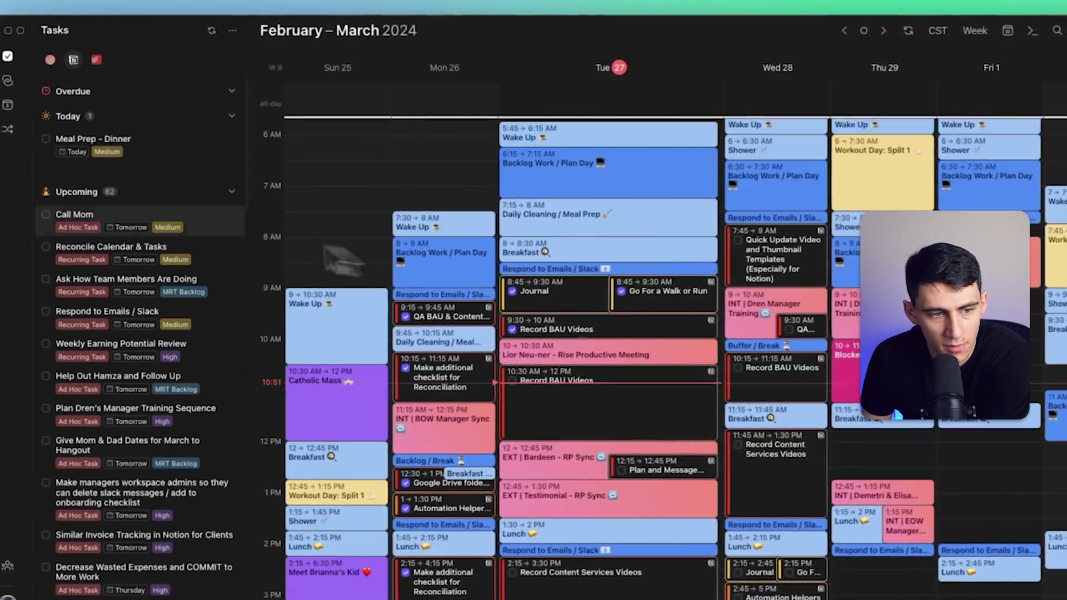
left_click_drag(73, 214, 762, 409)
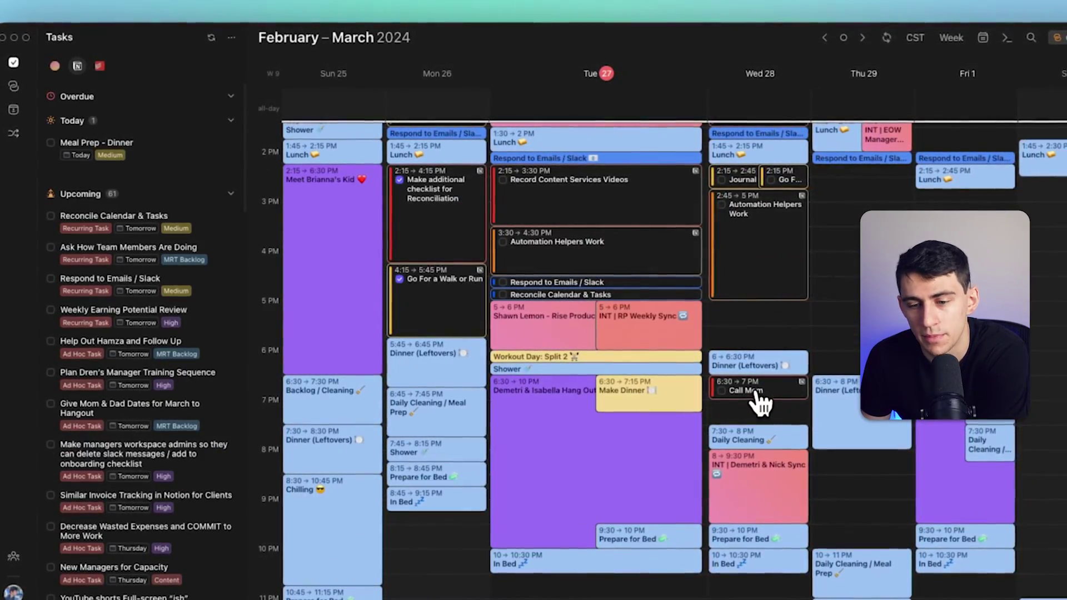
left_click(762, 395)
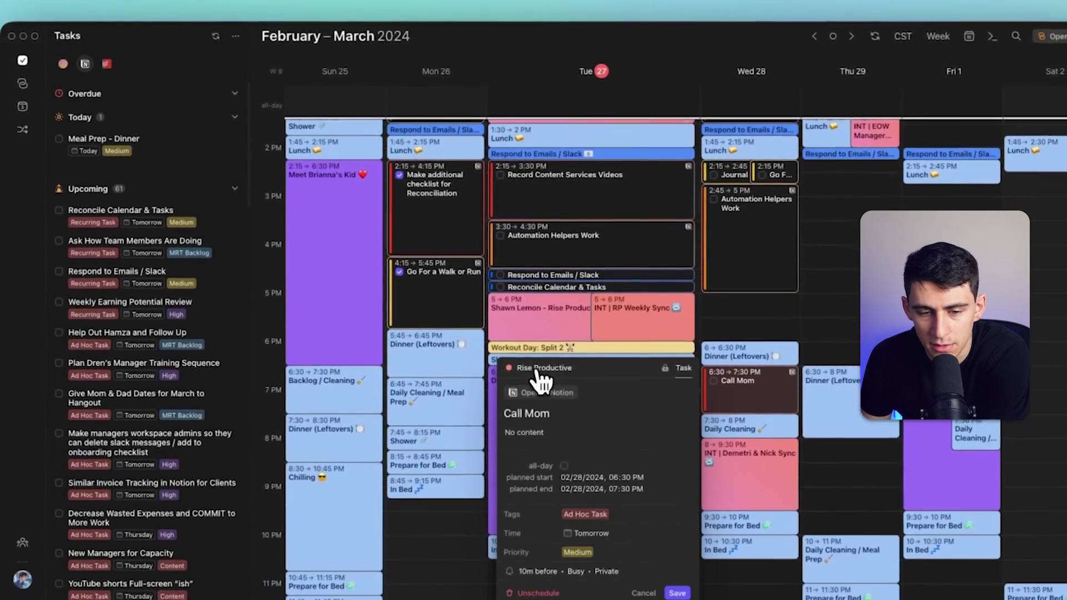
left_click(542, 378)
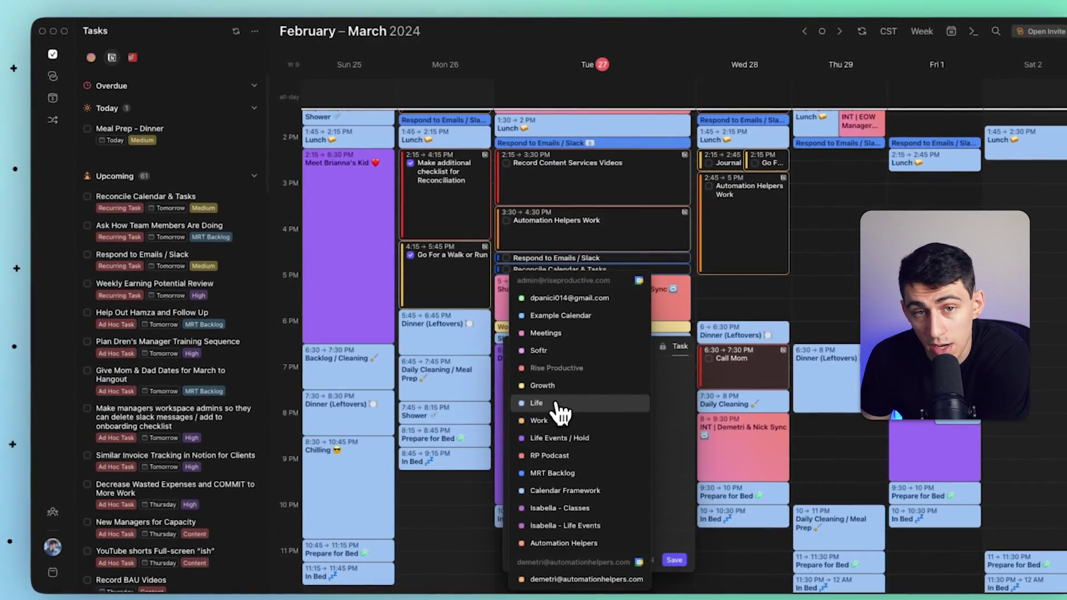
left_click(548, 417)
left_click(556, 372)
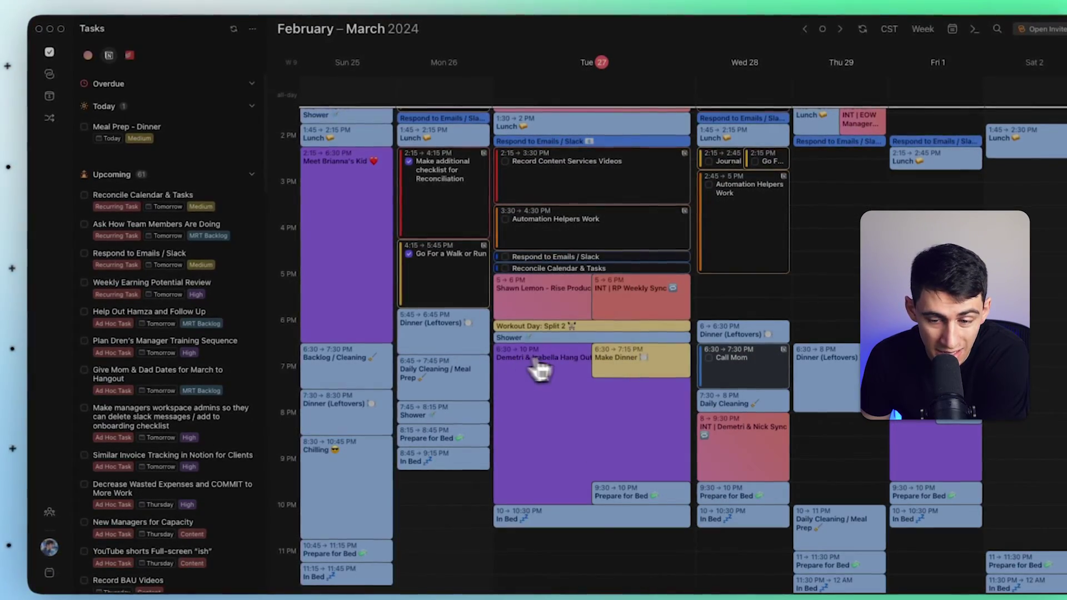
Place Meal Prep - Dinner at 7:30 AM Tuesday and end Daily Cleaning at 7:45 AM
scroll(751, 421, "up", 5)
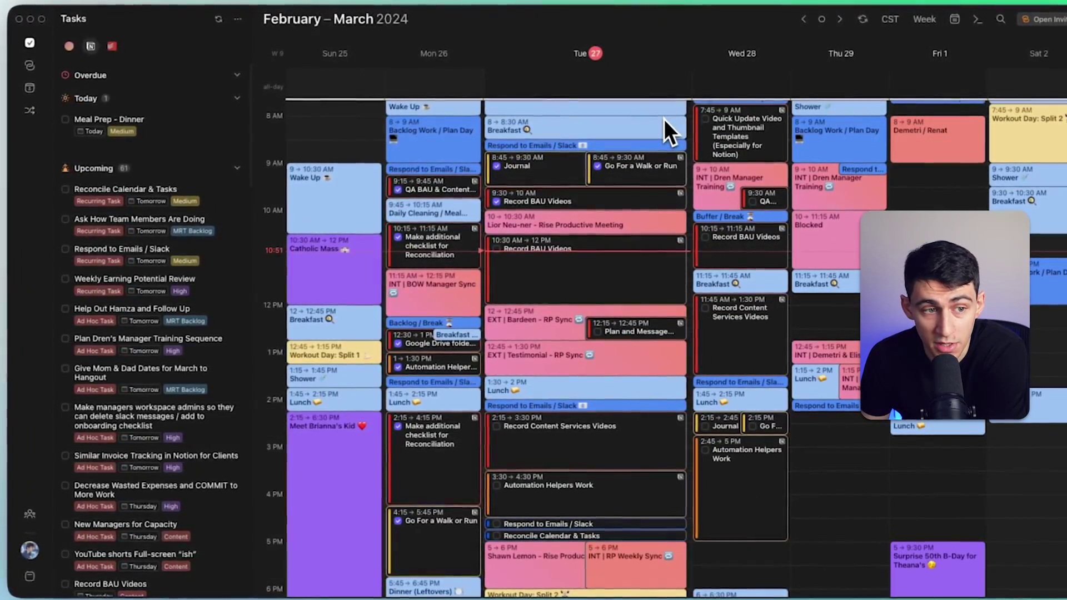
scroll(716, 301, "up", 5)
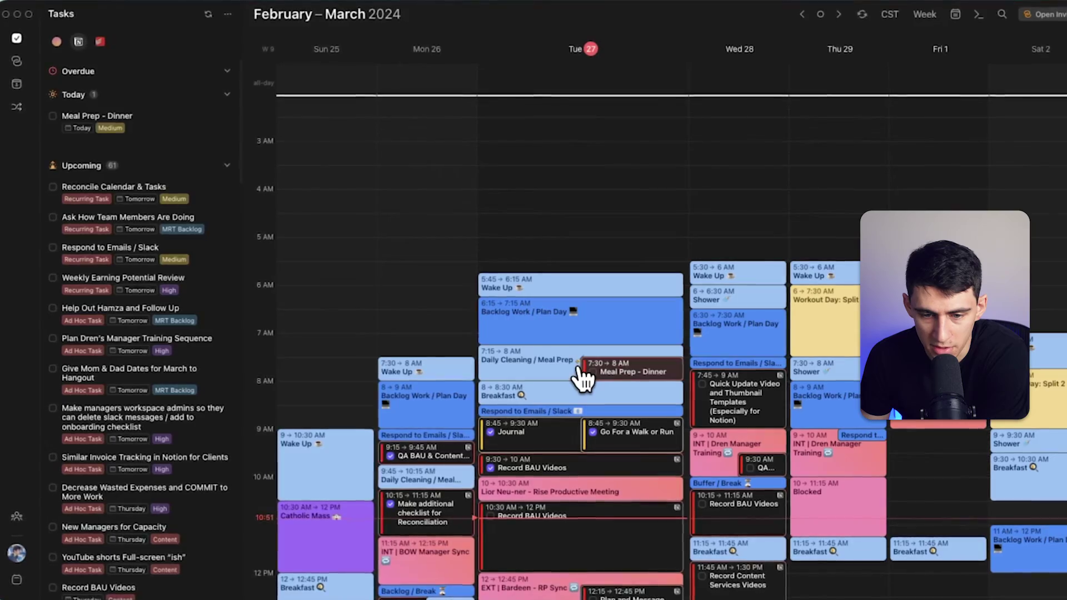
left_click_drag(591, 375, 591, 375)
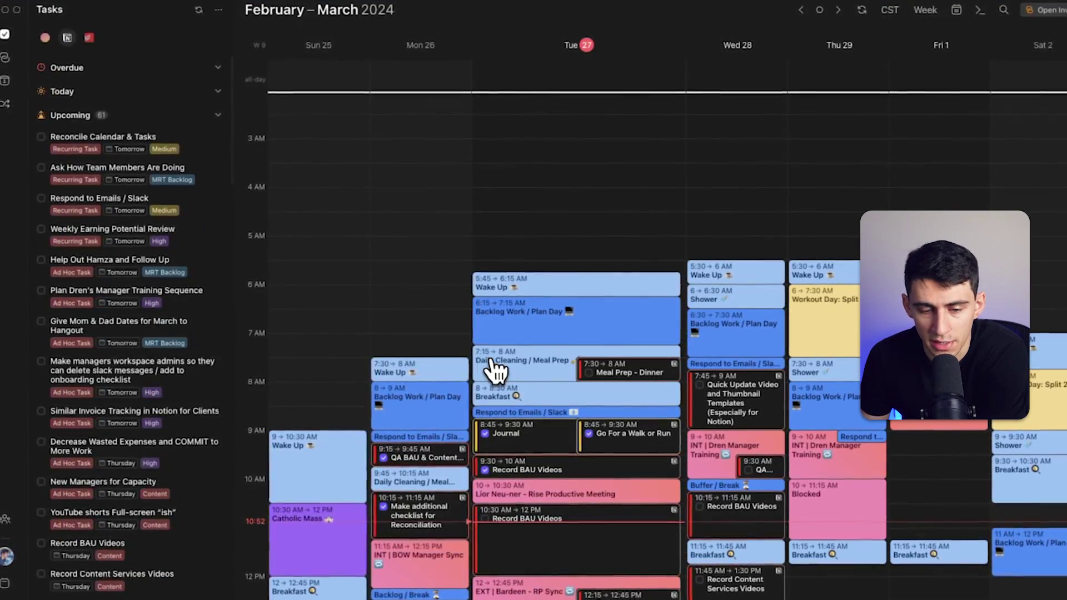
left_click_drag(519, 381, 519, 361)
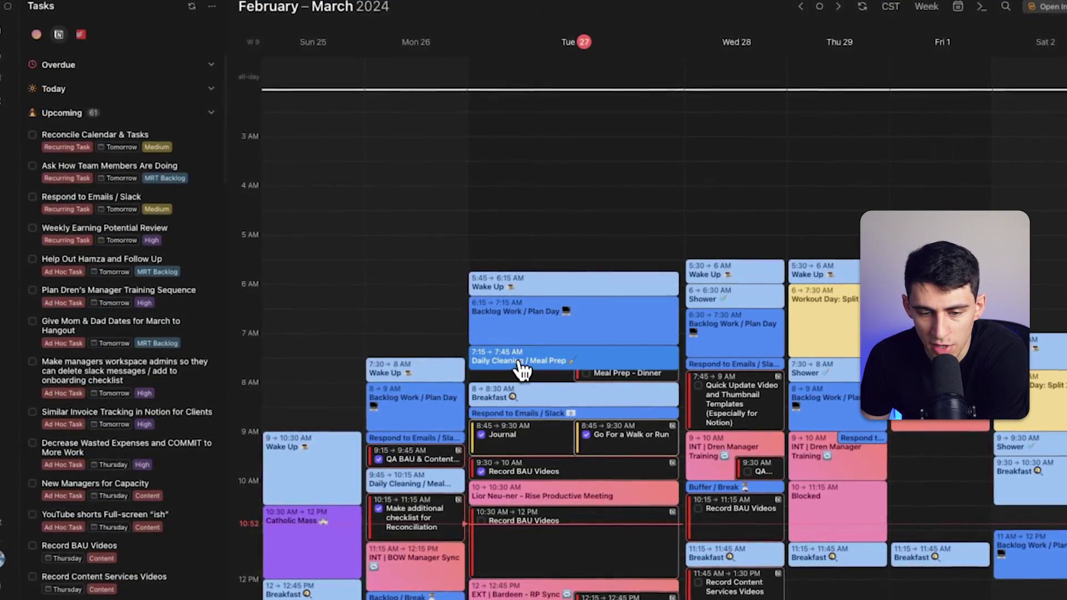
Move Meal Prep - Dinner to the Growth calendar, confirming the re-creation
left_click(645, 380)
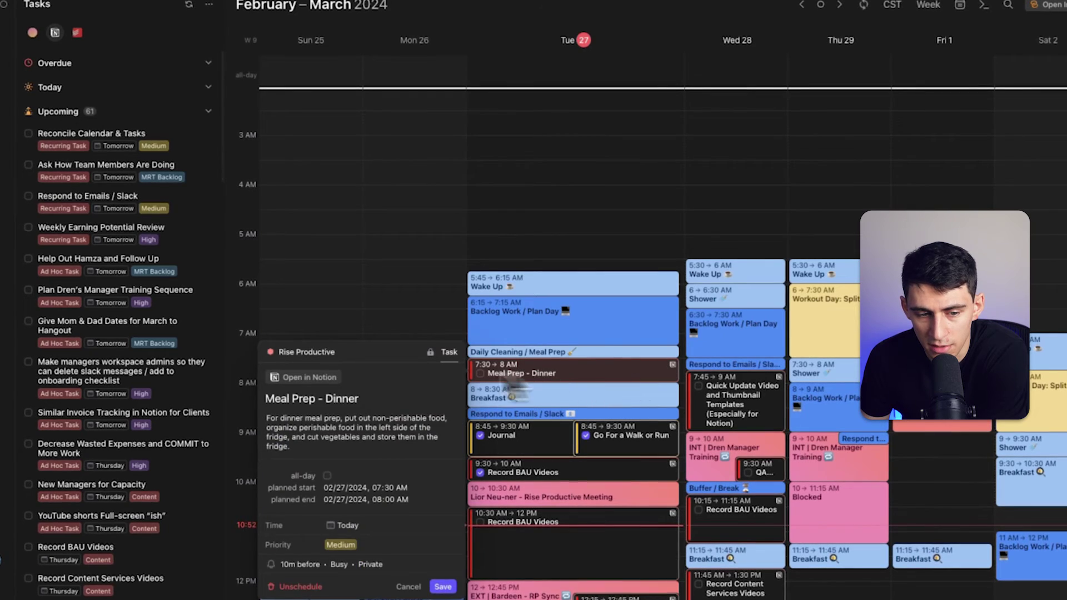
left_click(312, 354)
left_click(318, 121)
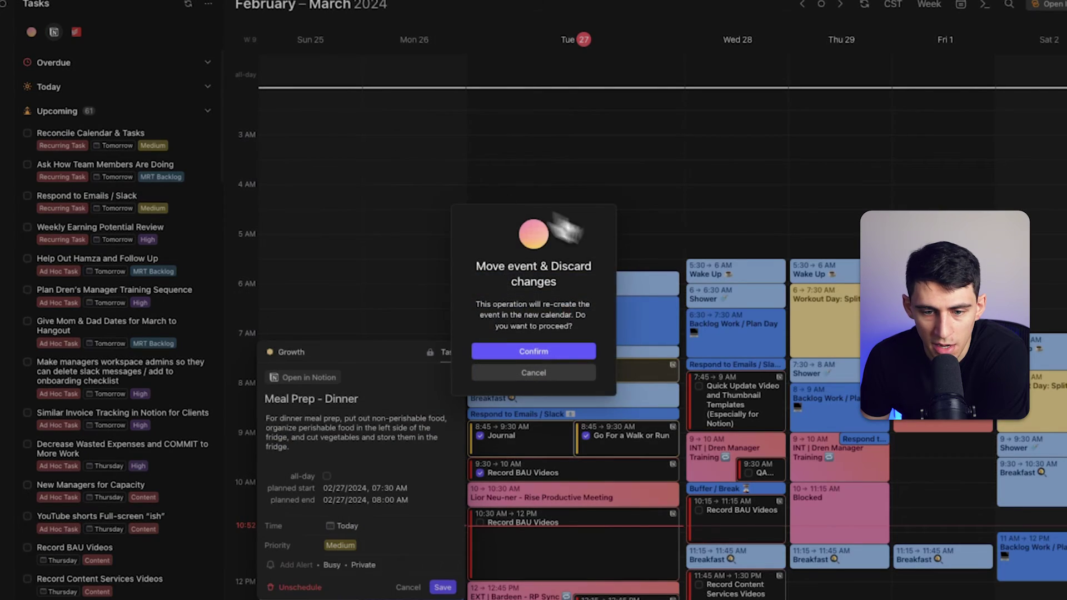
left_click(531, 351)
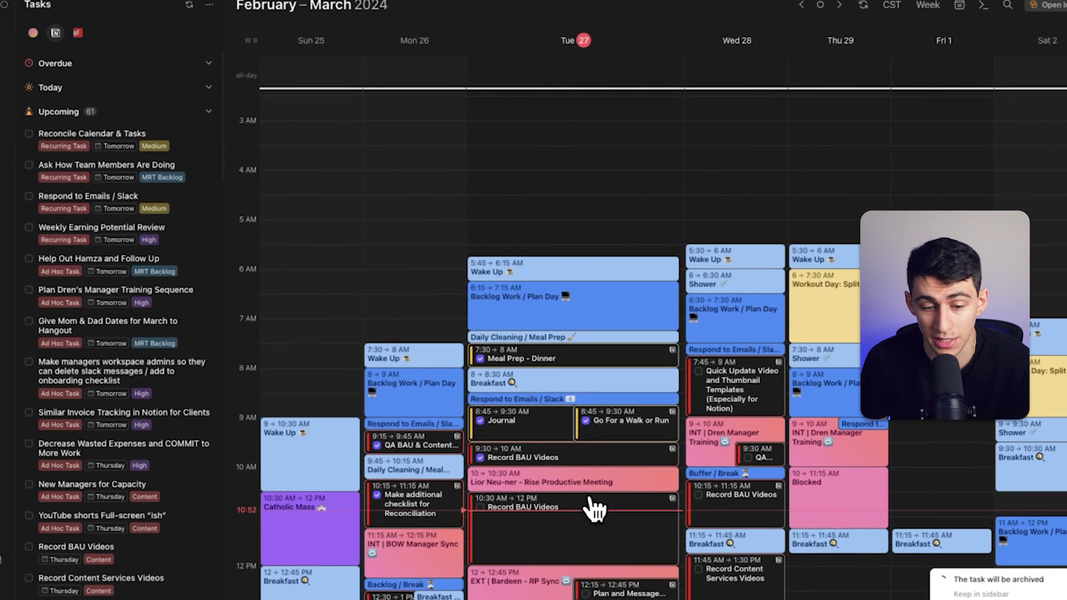
scroll(592, 514, "down", 3)
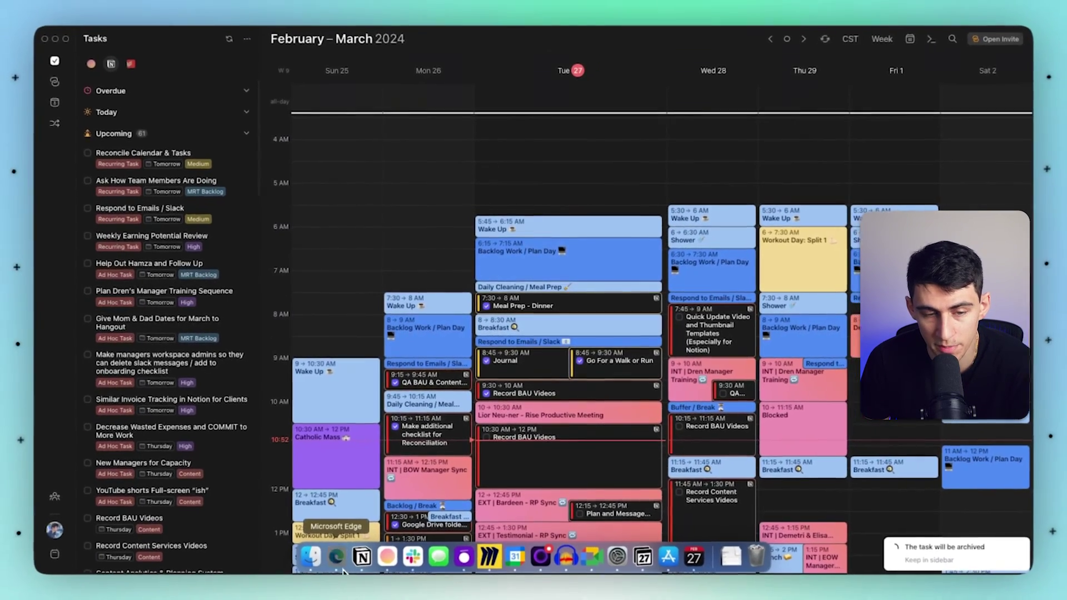
Open Morgen's Pricing page in Edge and scroll through the Basic, Pro and Enterprise plans
left_click(340, 564)
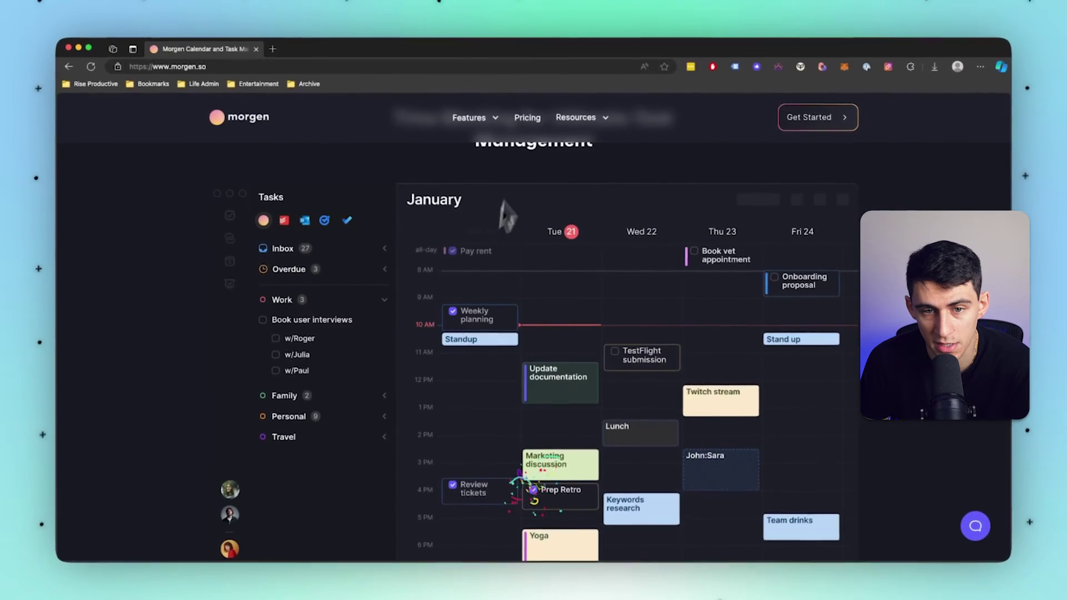
left_click(533, 129)
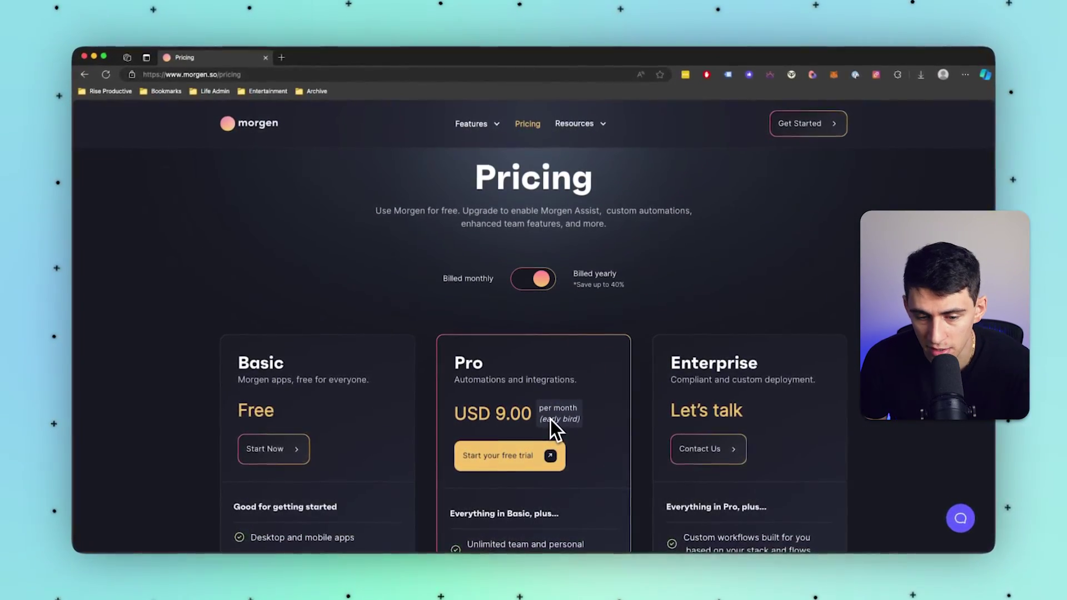
scroll(541, 405, "down", 3)
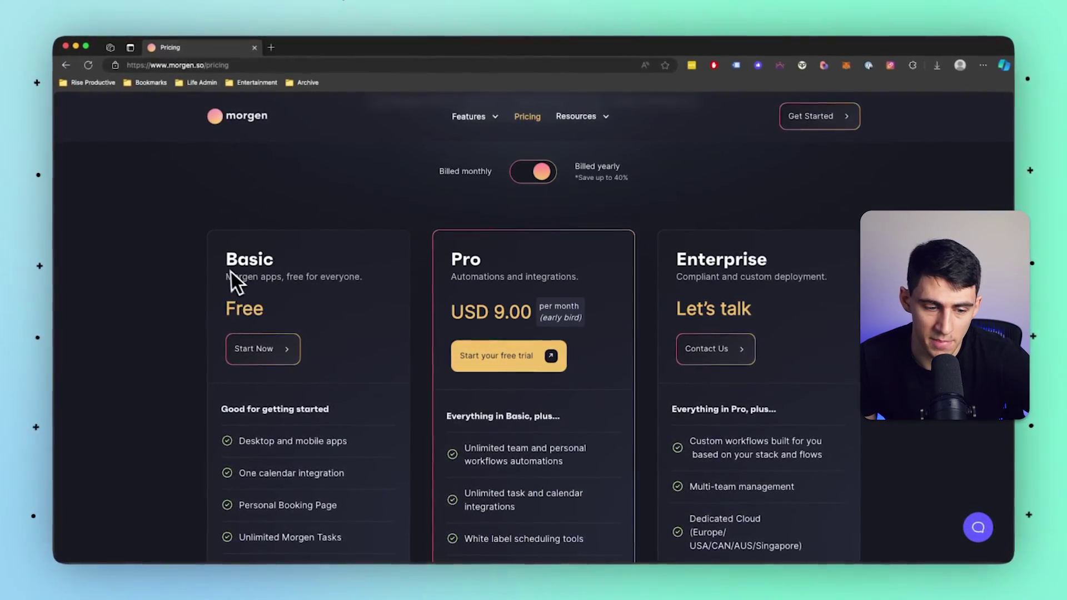
scroll(279, 276, "down", 2)
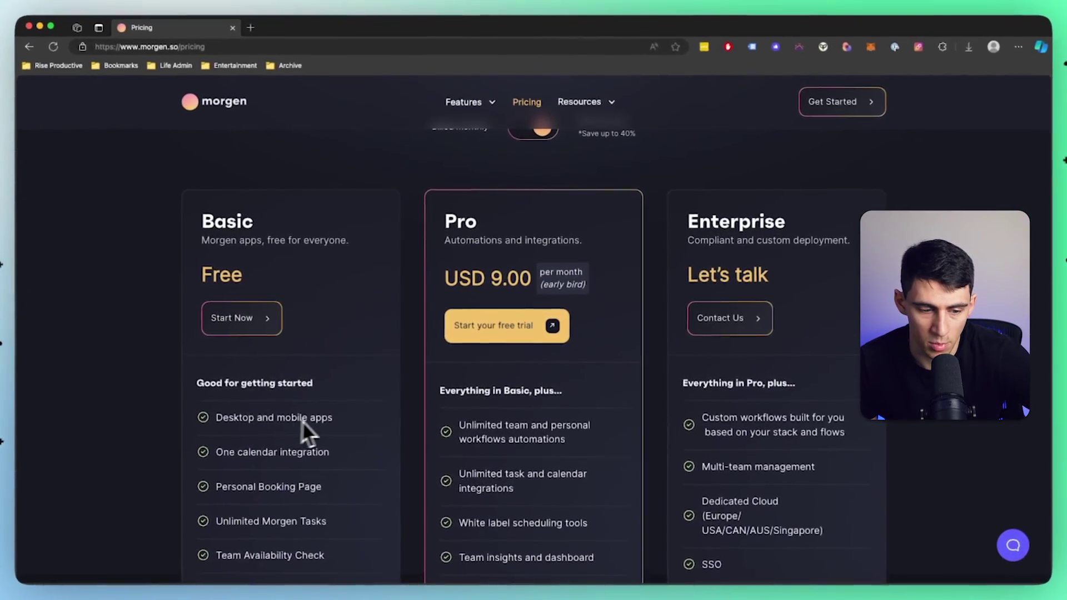
scroll(295, 412, "down", 1)
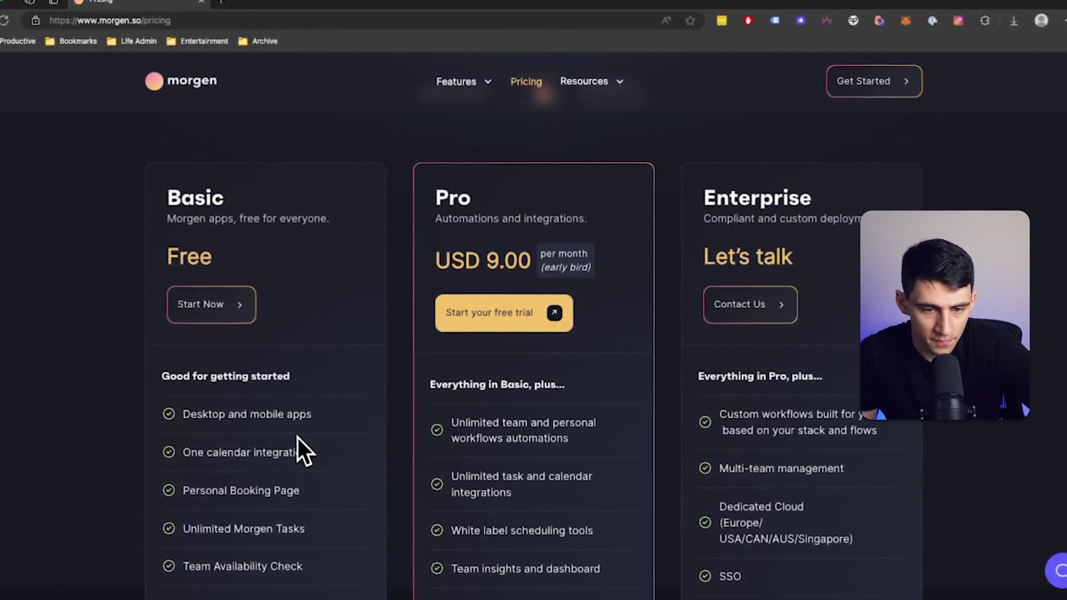
scroll(298, 438, "down", 1)
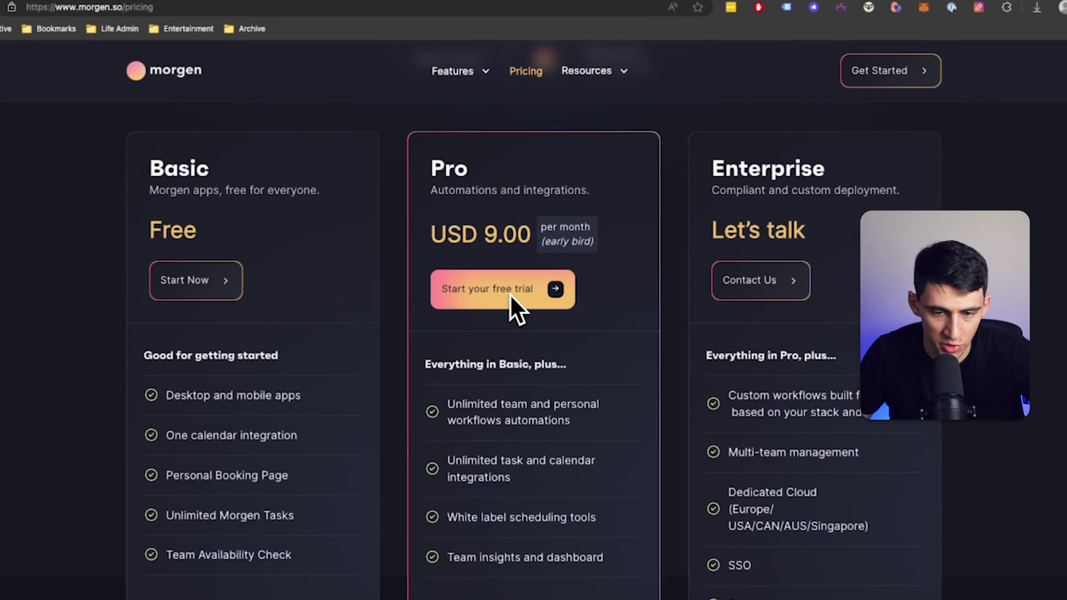
scroll(525, 309, "up", 5)
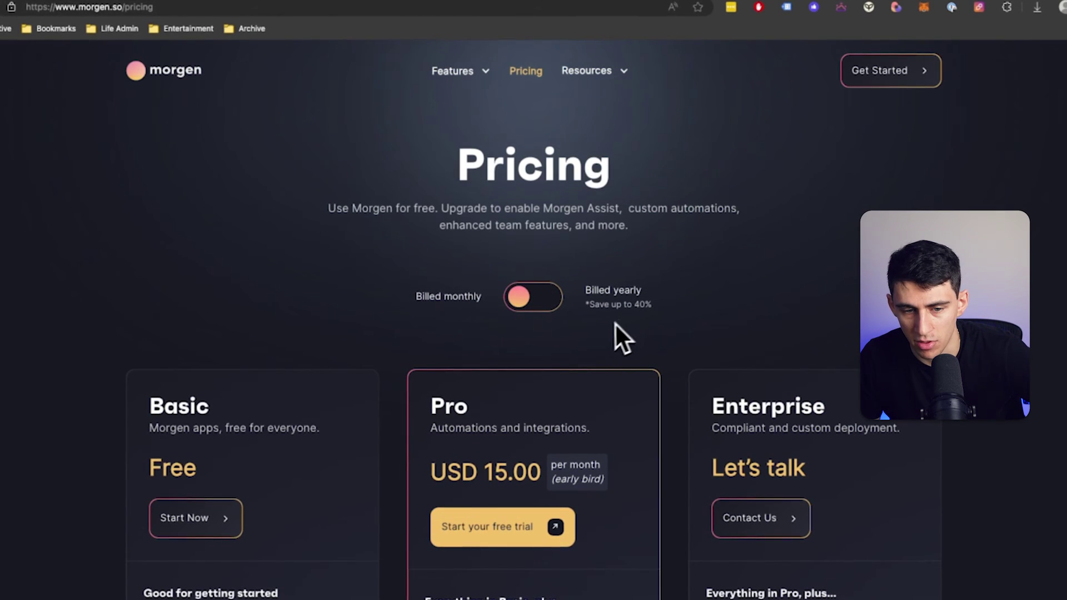
scroll(525, 310, "down", 1)
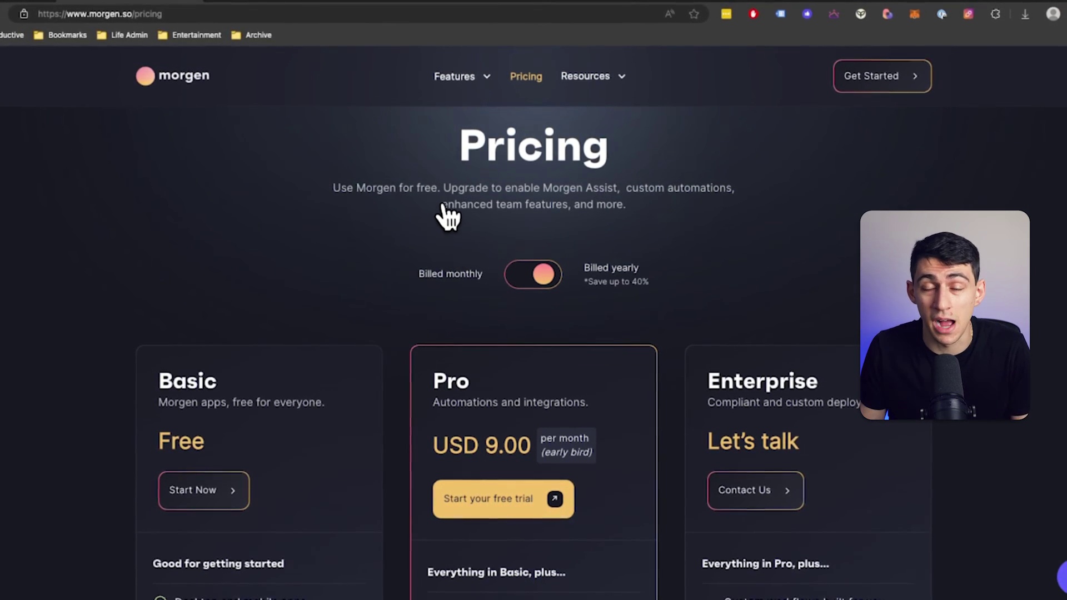
scroll(478, 219, "down", 1)
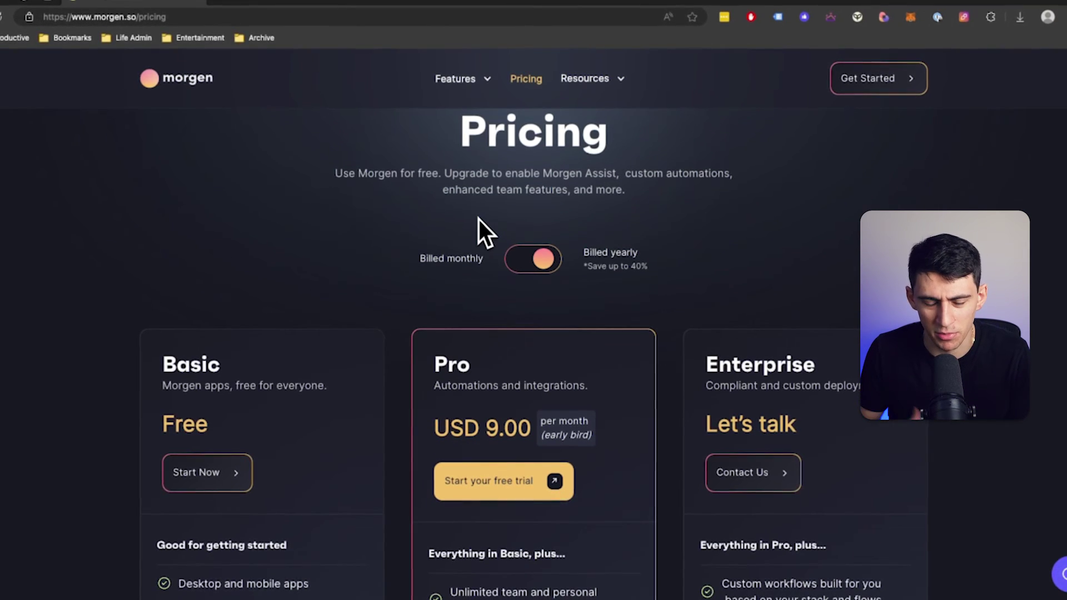